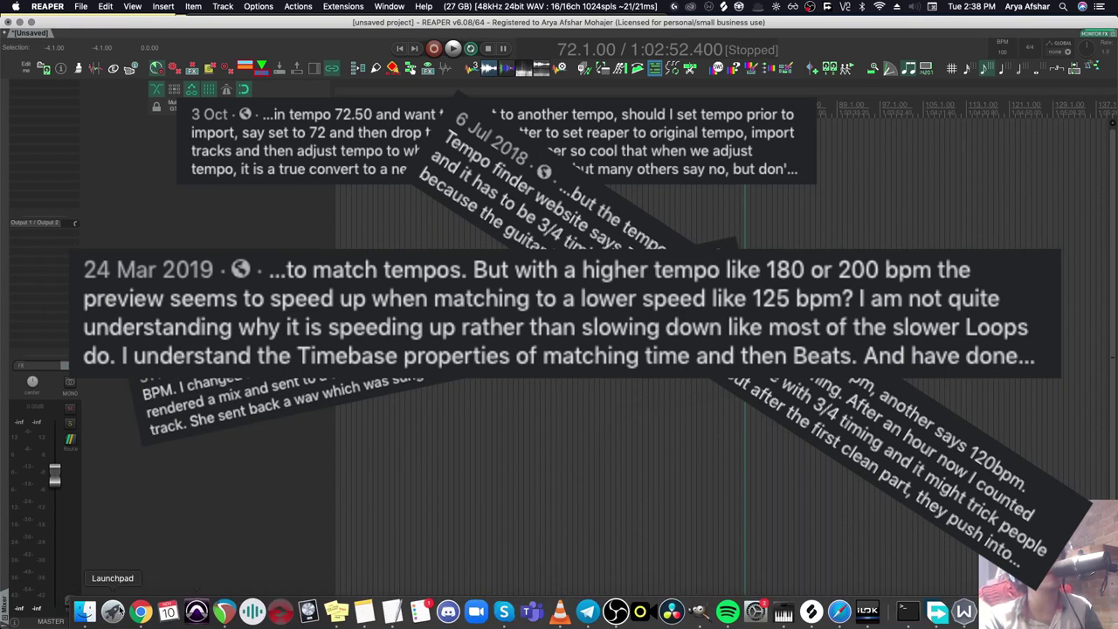
# Step: Import the Serum Final Mix WAV file onto a new track at the start of the project
pyautogui.click(197, 612)
pyautogui.moveTo(830, 349); pyautogui.dragTo(293, 142)
pyautogui.click(479, 268)
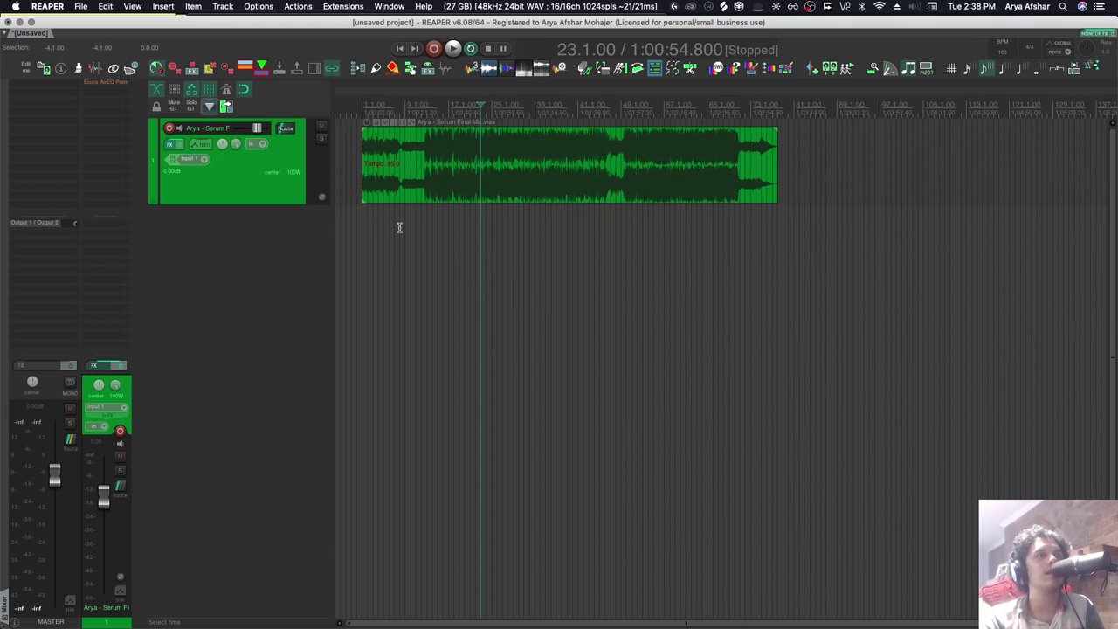
# Step: Shift the audio item slightly earlier so its first beat lines up with bar 1
pyautogui.scroll(4, 354, 222)
pyautogui.hscroll(1, 359, 227)
pyautogui.scroll(5, 359, 227)
pyautogui.moveTo(589, 188); pyautogui.dragTo(578, 192)
pyautogui.scroll(-4, 517, 227)
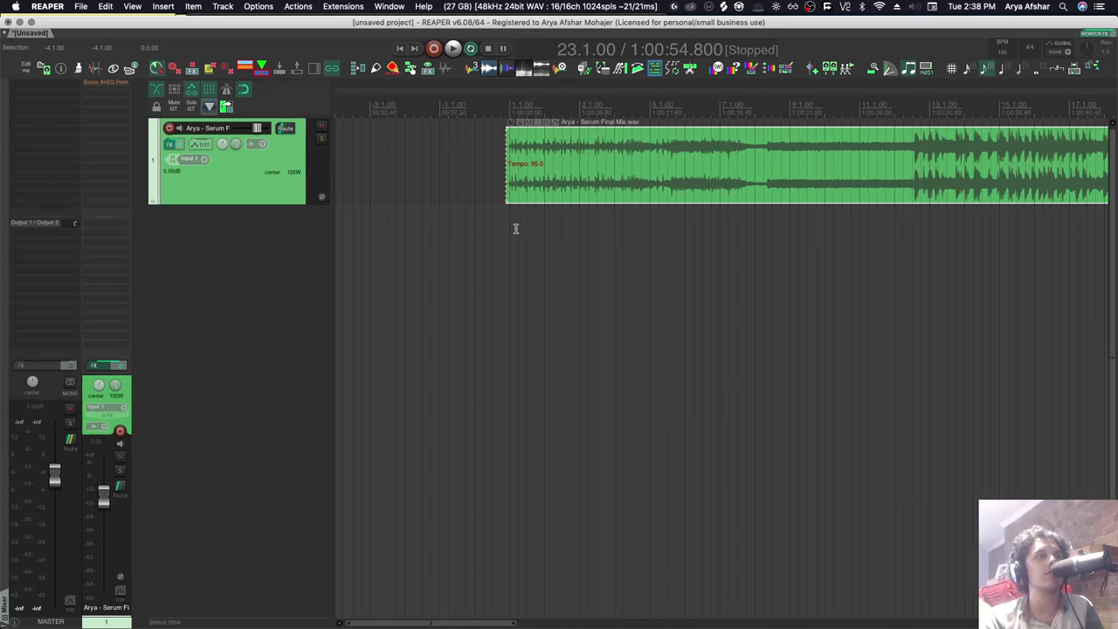
pyautogui.scroll(-6, 516, 229)
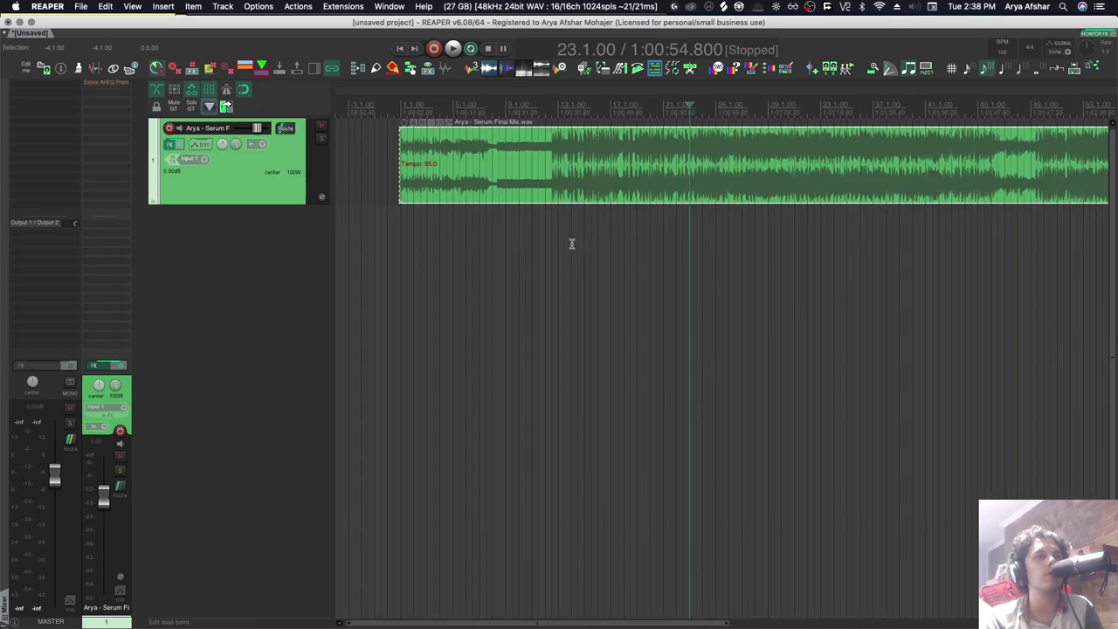
# Step: Turn on the metronome and lower the track volume while playing the mix from bar 12
pyautogui.press('c')
pyautogui.click(434, 230)
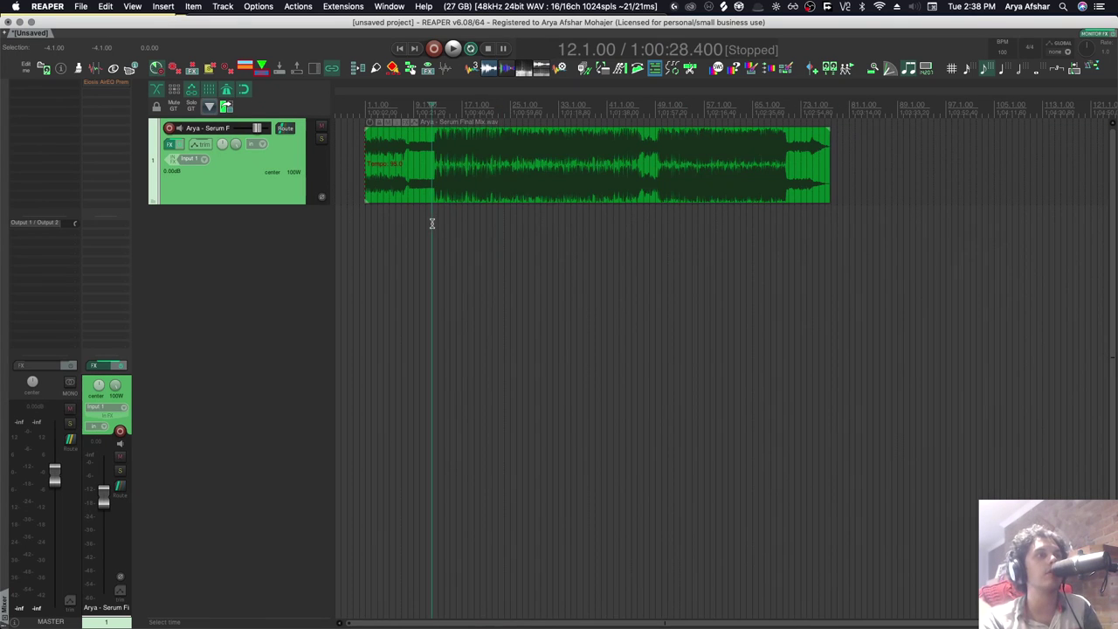
pyautogui.press('space')
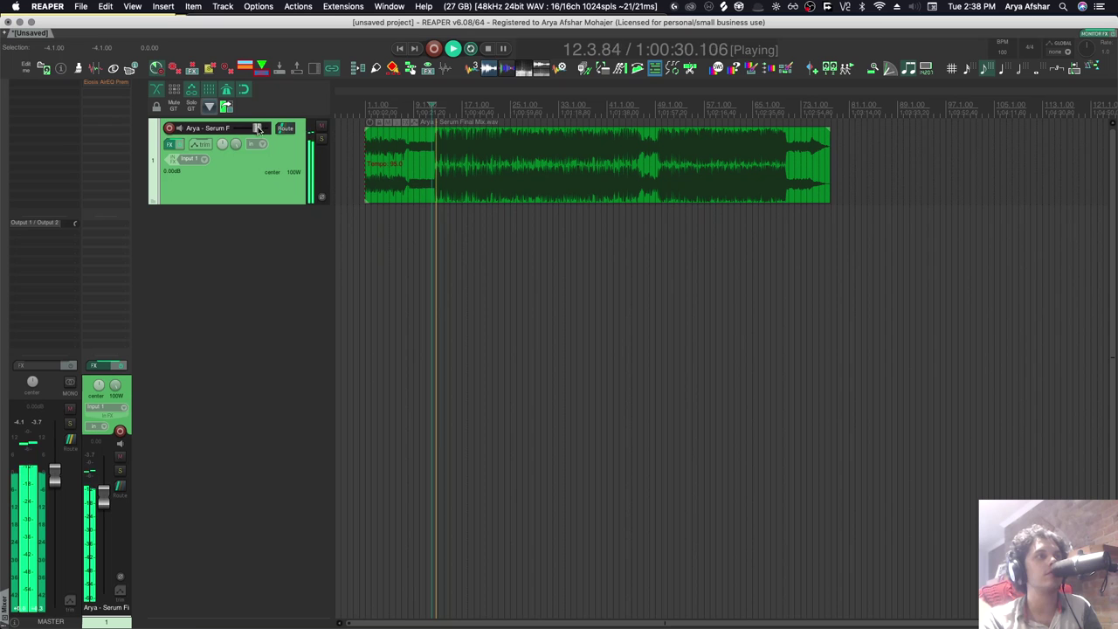
pyautogui.scroll(-5, 251, 129)
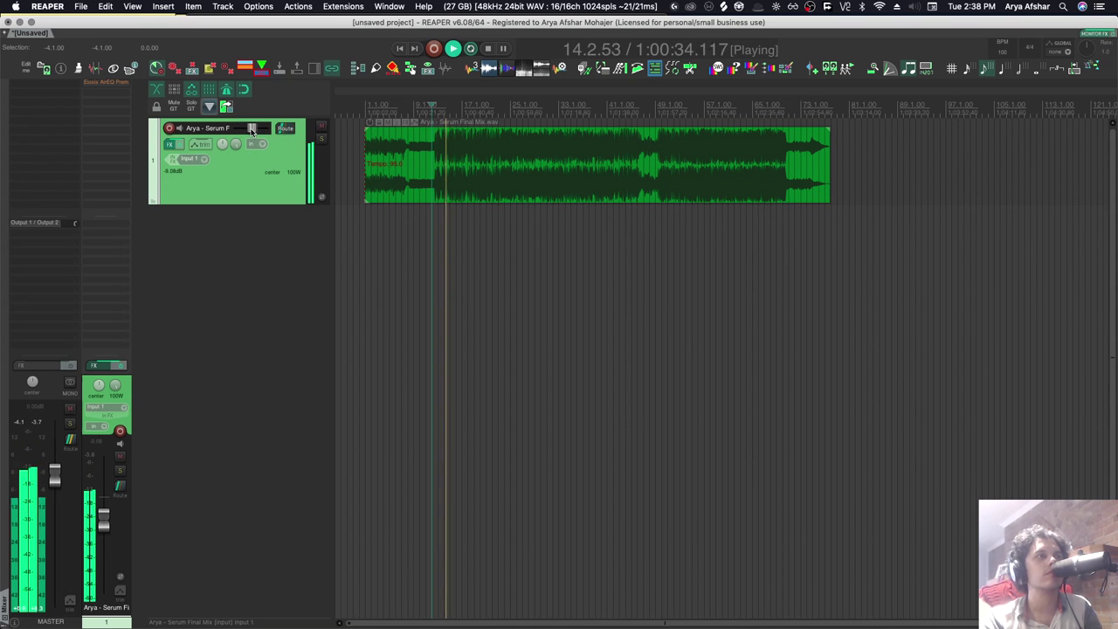
pyautogui.press('space')
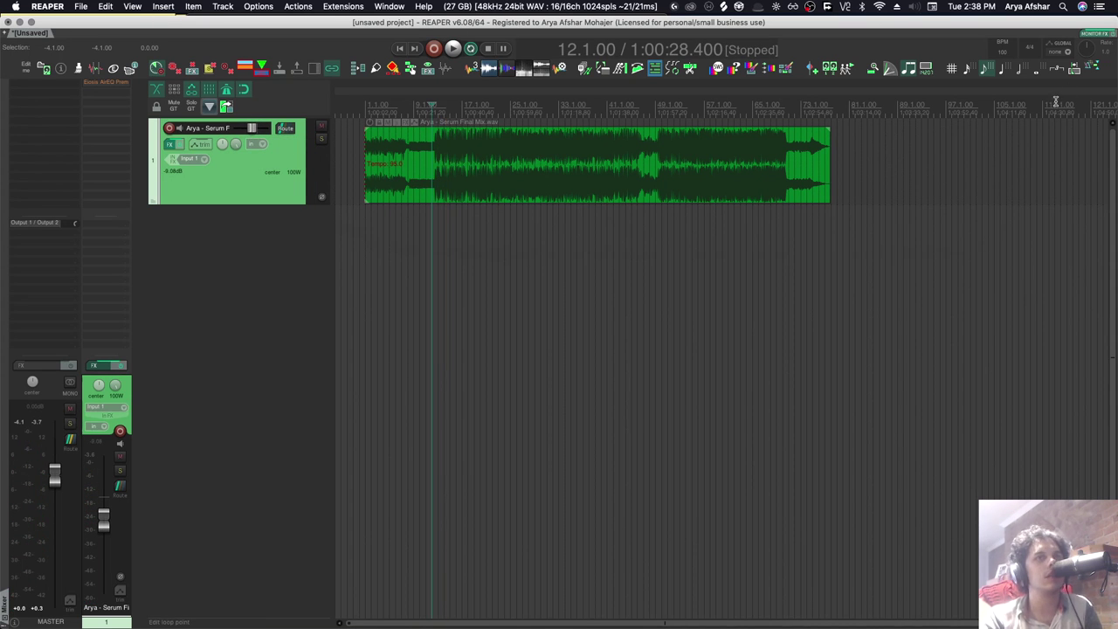
# Step: Set the project tempo to 95 BPM
pyautogui.click(1005, 53)
pyautogui.click(988, 105)
pyautogui.click(1009, 53)
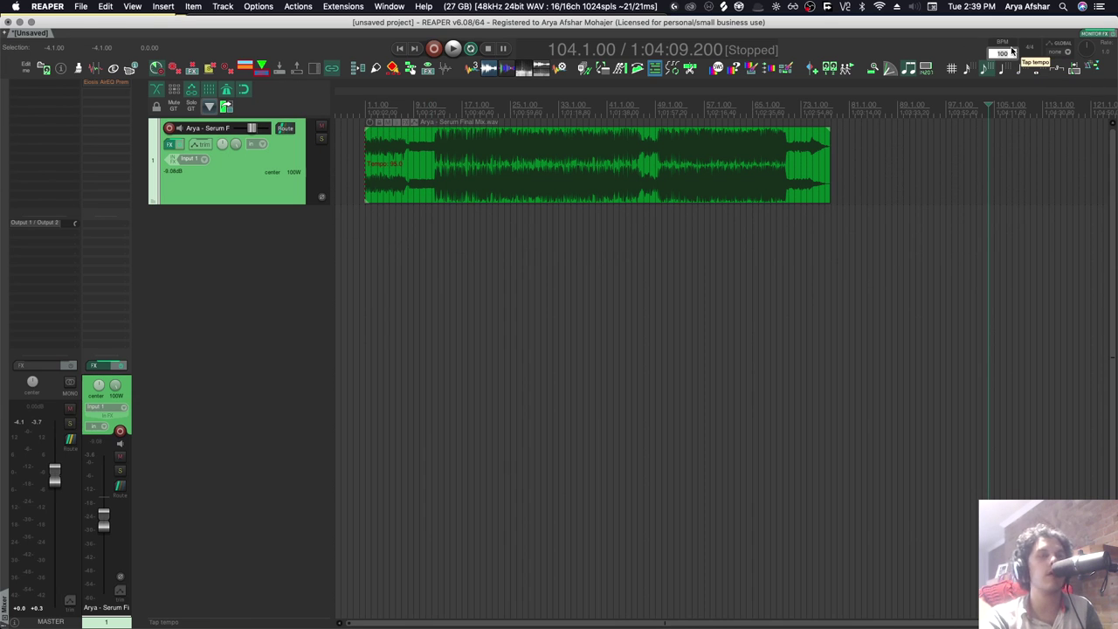
pyautogui.write('95')
pyautogui.press('Return')
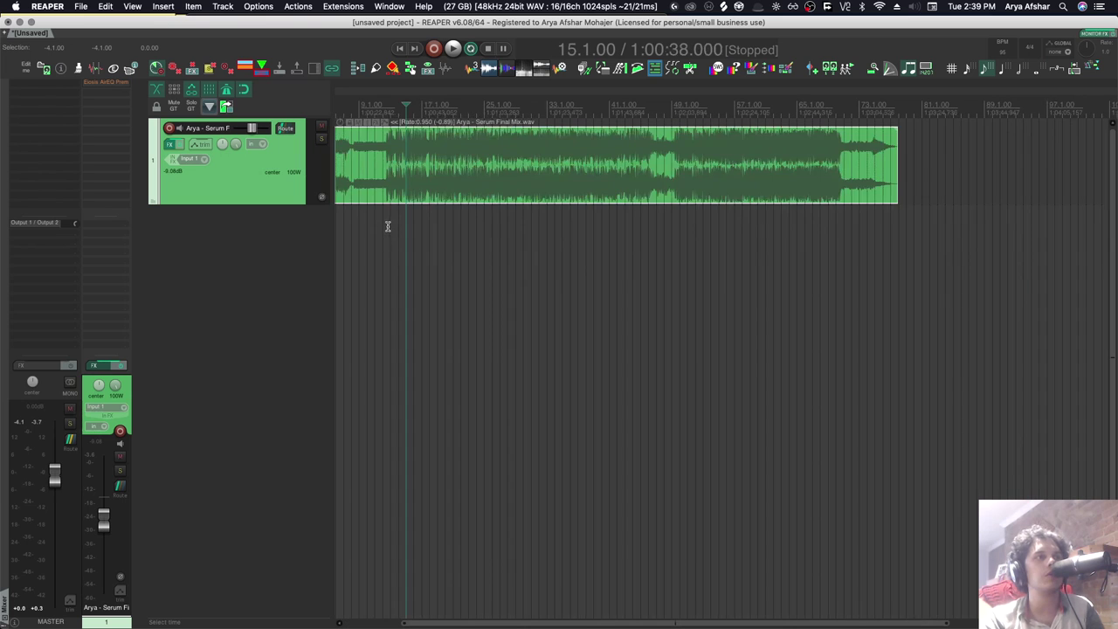
# Step: Play the mix from bar 12 at the new tempo and compare its beats with the grid at the start and around bar 12
pyautogui.click(387, 220)
pyautogui.click(381, 217)
pyautogui.press('space')
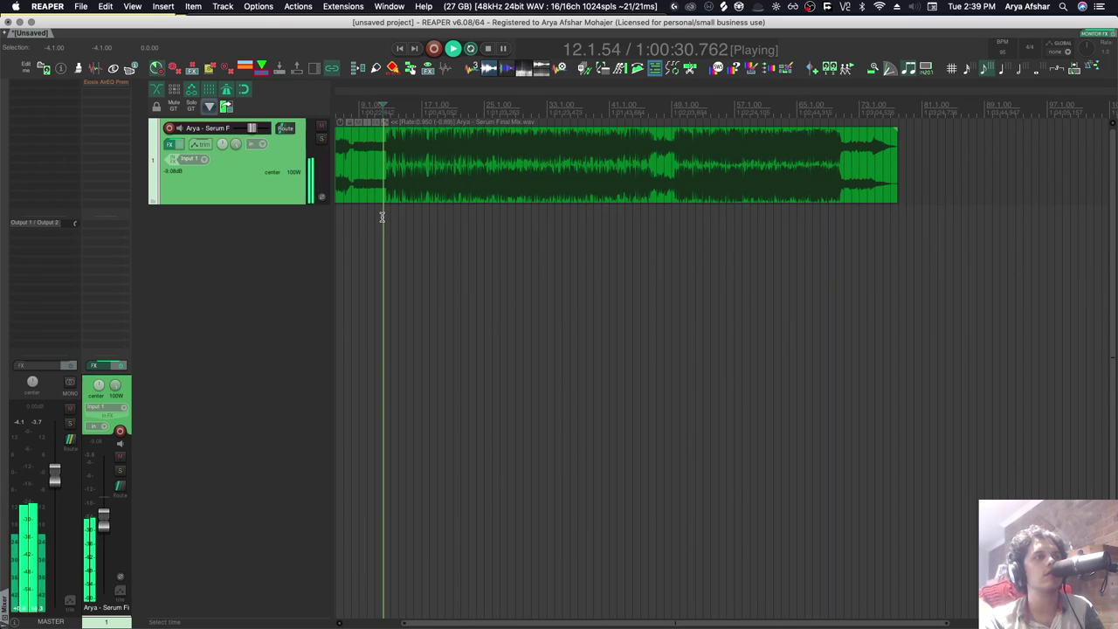
pyautogui.scroll(2, 382, 217)
pyautogui.scroll(2, 382, 217)
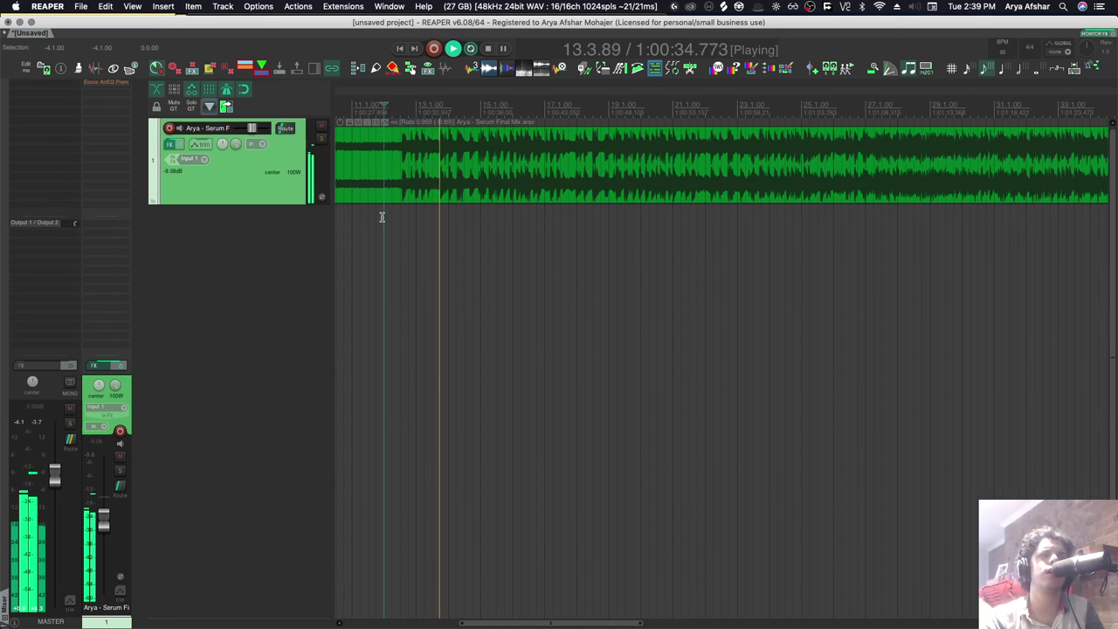
pyautogui.press('space')
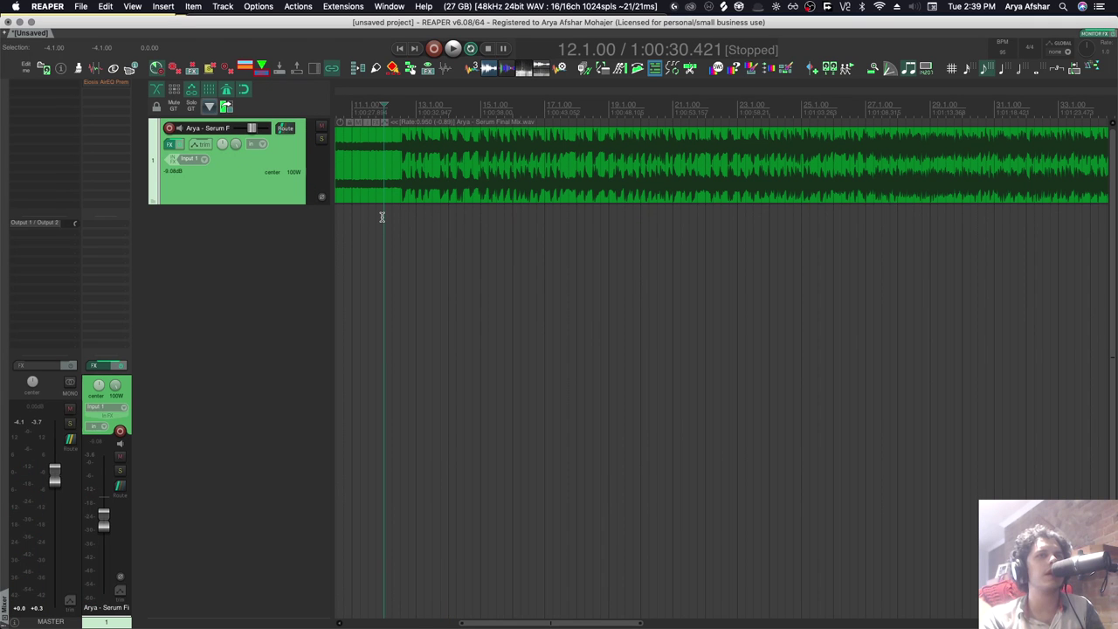
pyautogui.hscroll(-10, 382, 216)
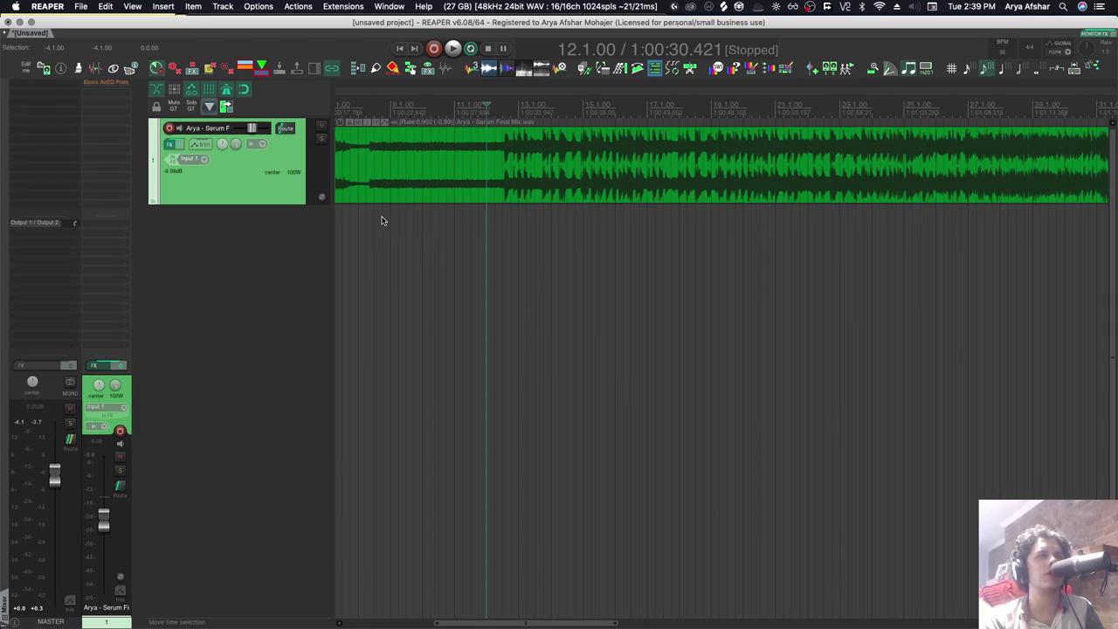
pyautogui.scroll(6, 485, 238)
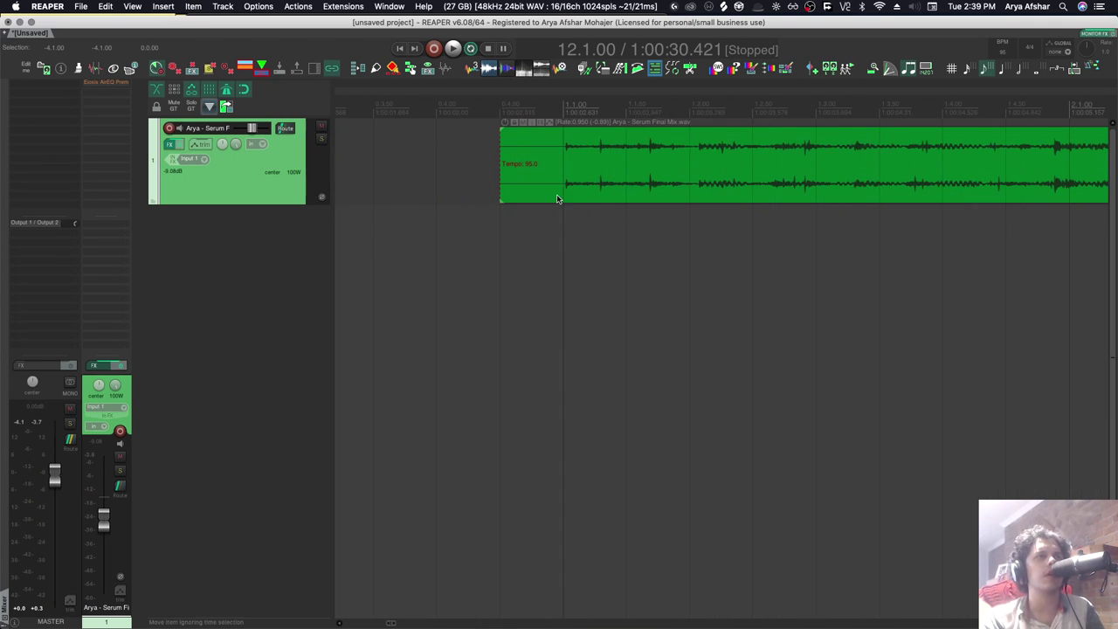
pyautogui.scroll(-5, 556, 231)
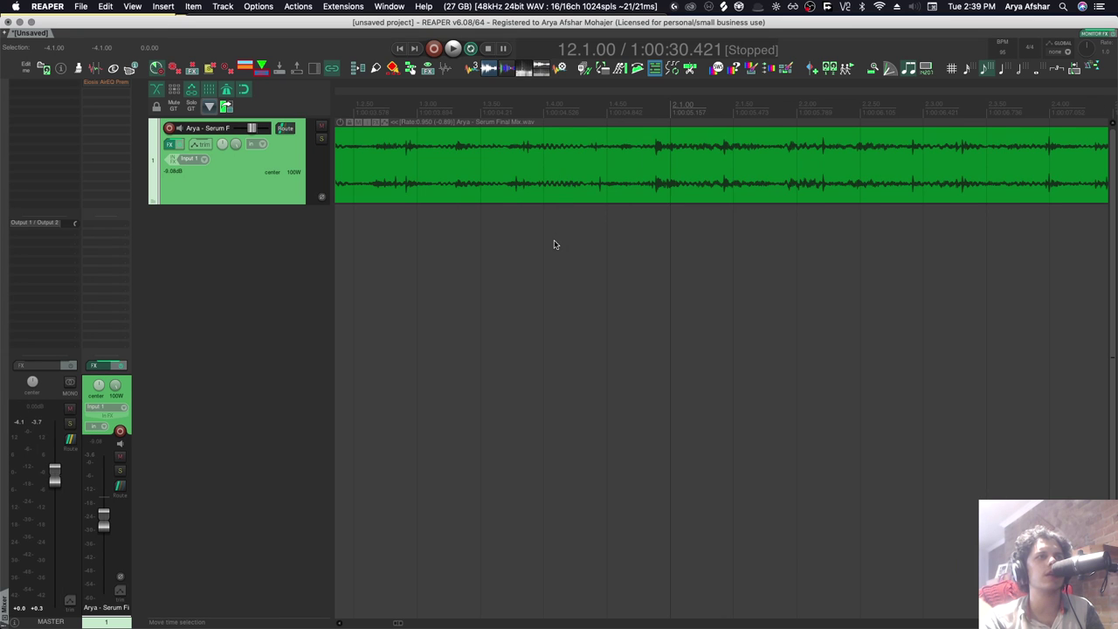
pyautogui.scroll(4, 524, 218)
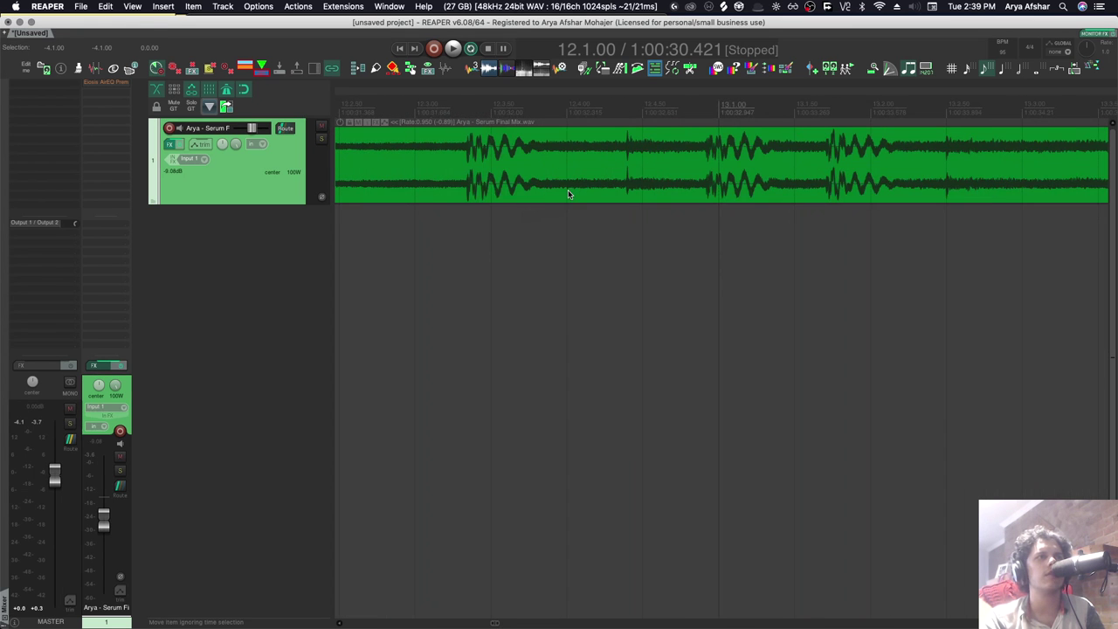
pyautogui.scroll(-10, 556, 249)
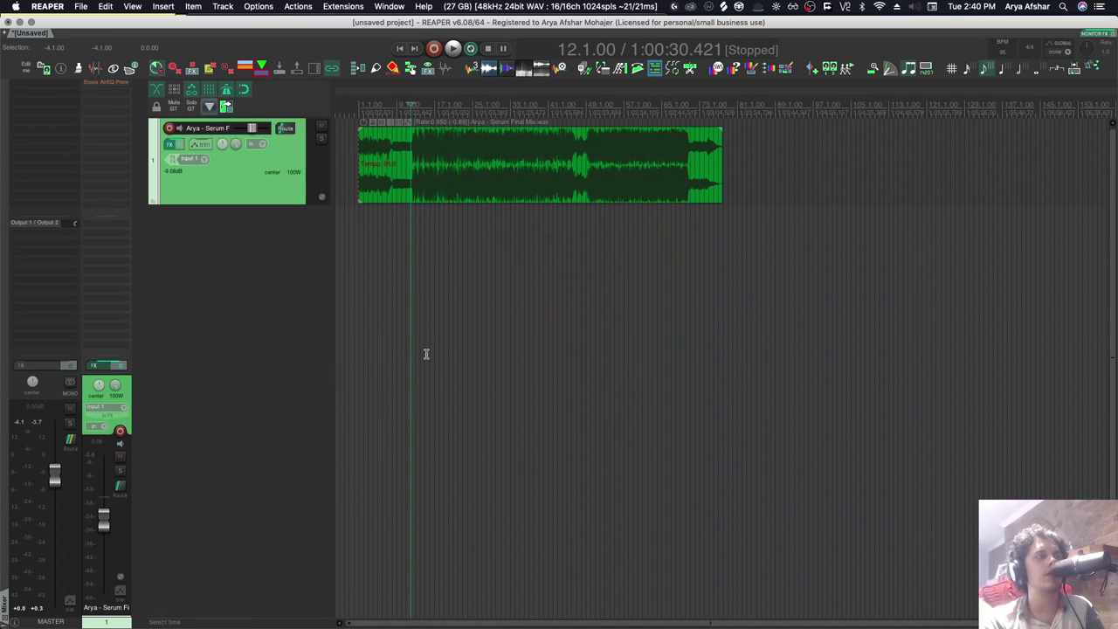
# Step: Check the timebase for items, envelopes and markers in the project settings
pyautogui.click(63, 69)
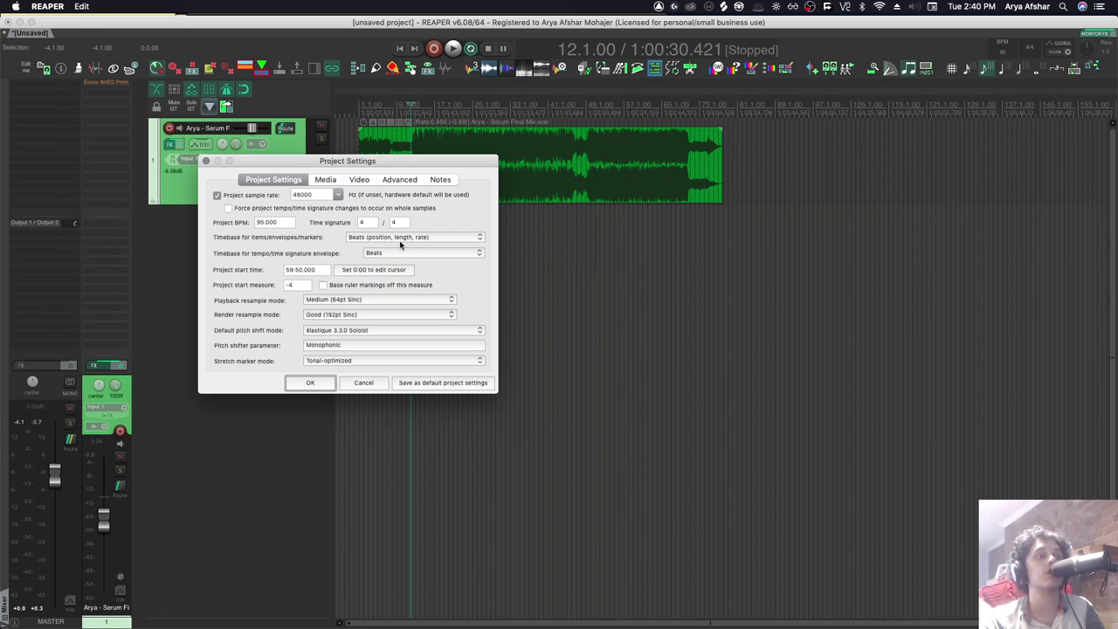
pyautogui.click(401, 245)
pyautogui.click(674, 306)
pyautogui.click(206, 163)
# Step: Set the audio item's timebase to Time and its playback rate to 1 in the item properties
pyautogui.click(469, 177)
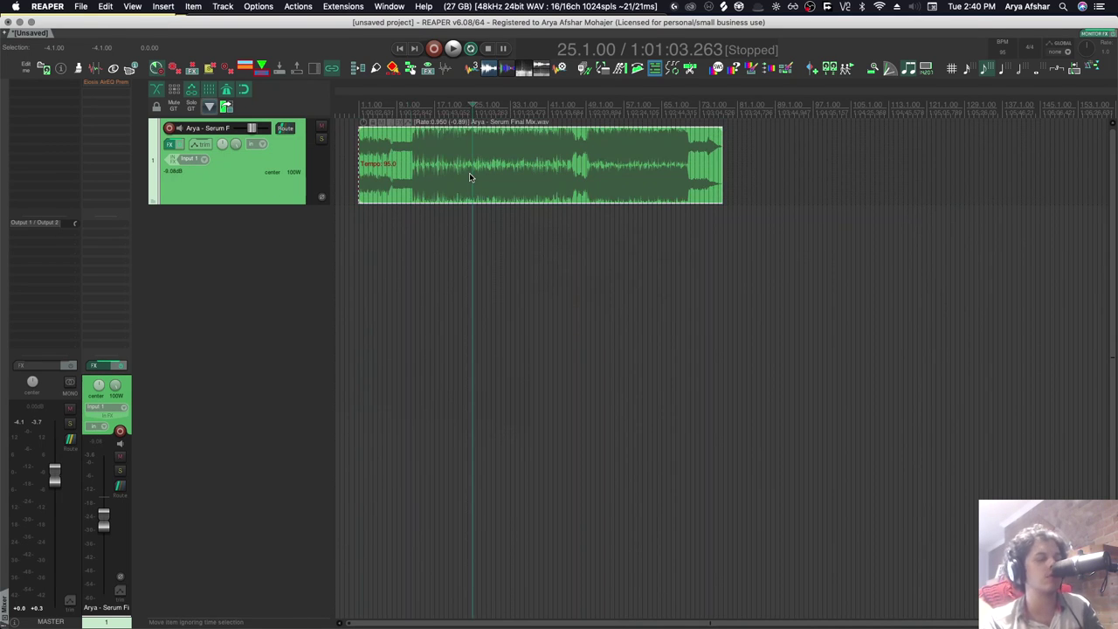
pyautogui.doubleClick(467, 179)
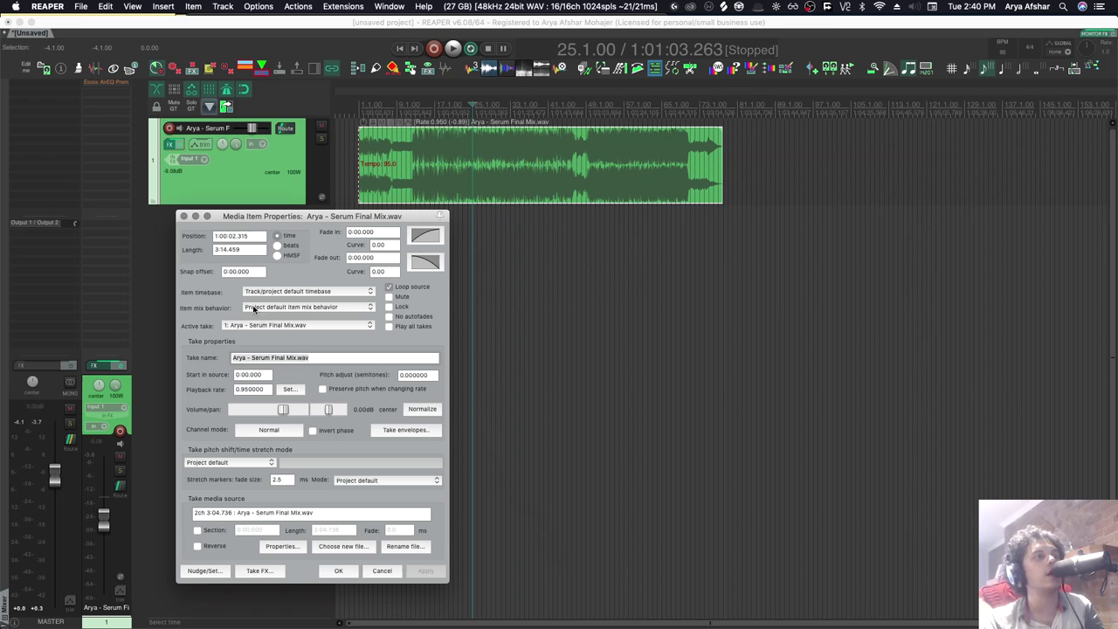
pyautogui.click(306, 291)
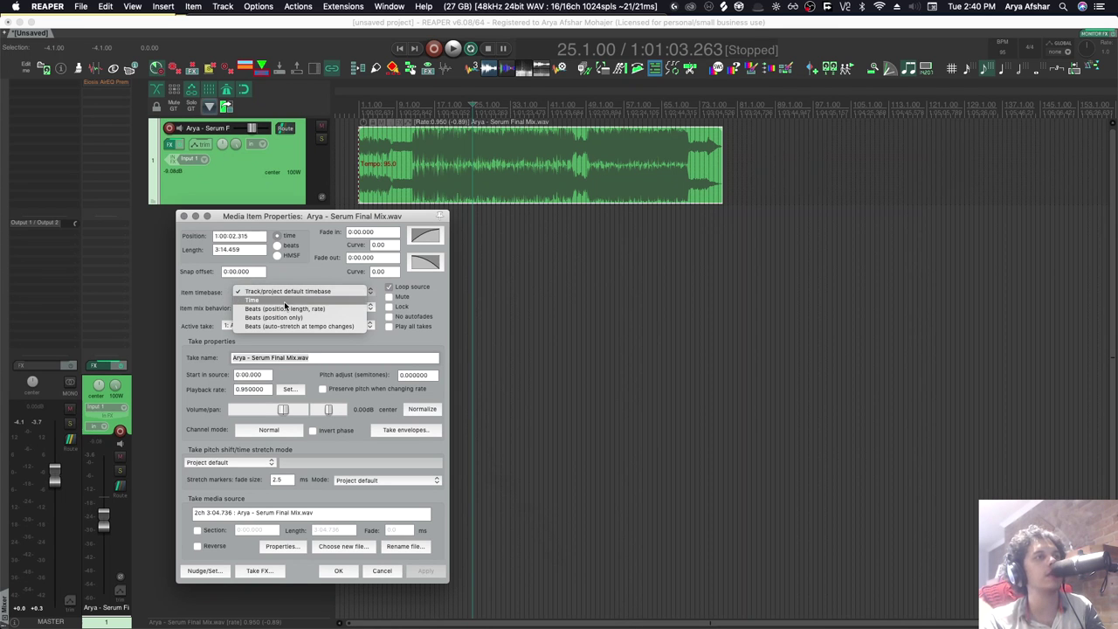
pyautogui.click(262, 299)
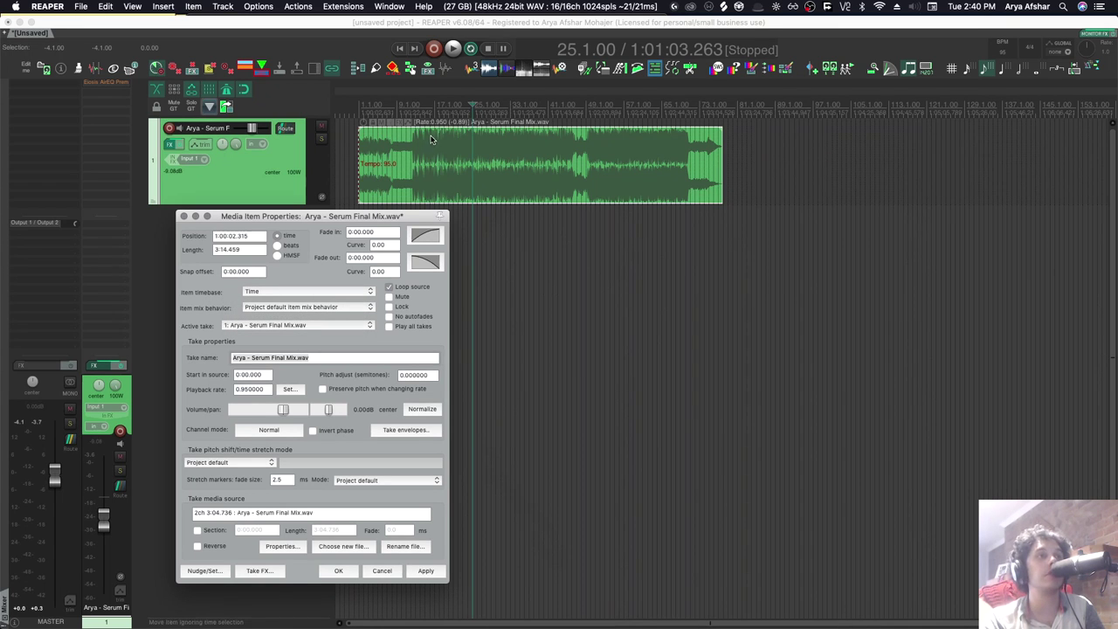
pyautogui.moveTo(266, 389); pyautogui.dragTo(216, 389)
pyautogui.write('1')
pyautogui.click(435, 568)
pyautogui.press('Return')
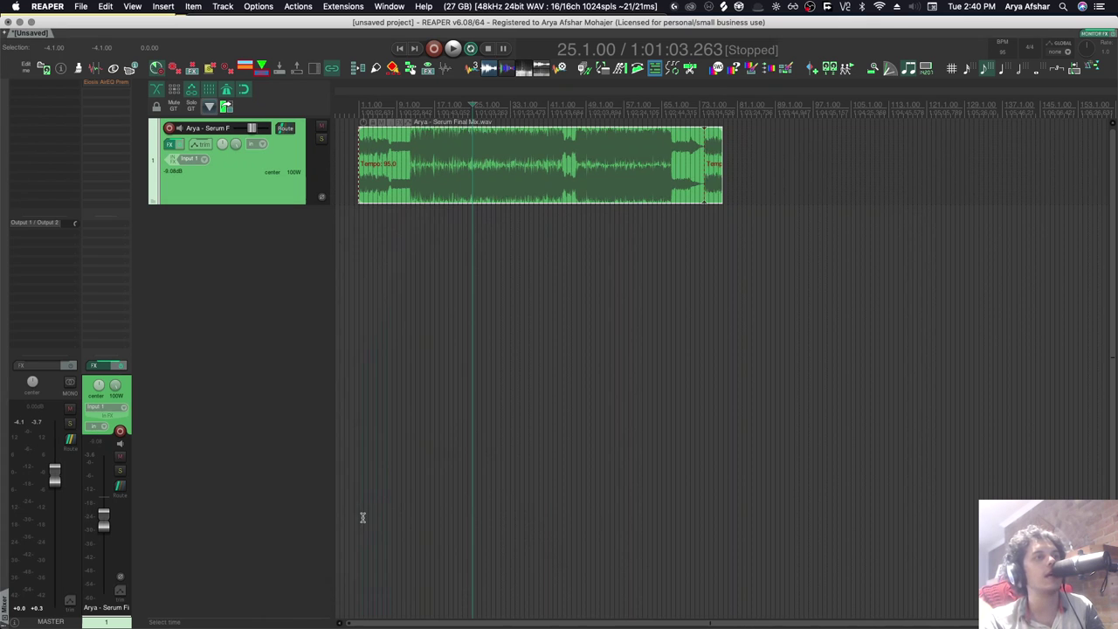
# Step: Check the item's beats against the grid from bar 1 to bar 12, and play from just before bar 12
pyautogui.scroll(3, 380, 250)
pyautogui.hscroll(-2, 442, 241)
pyautogui.scroll(10, 369, 241)
pyautogui.scroll(4, 584, 226)
pyautogui.scroll(-5, 583, 159)
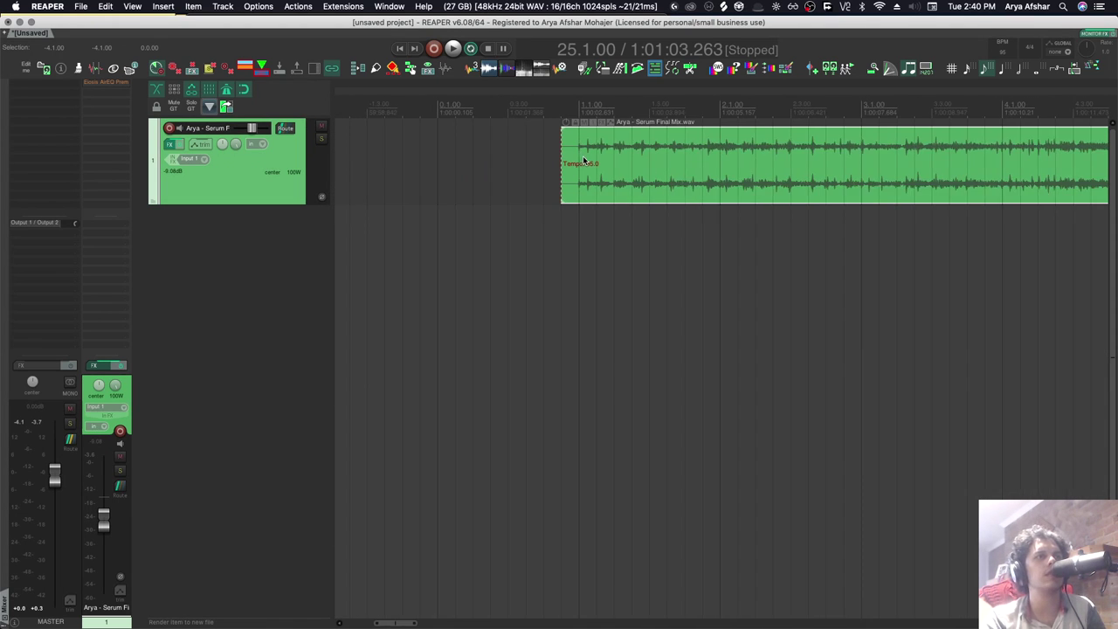
pyautogui.hscroll(5, 572, 254)
pyautogui.hscroll(3, 659, 203)
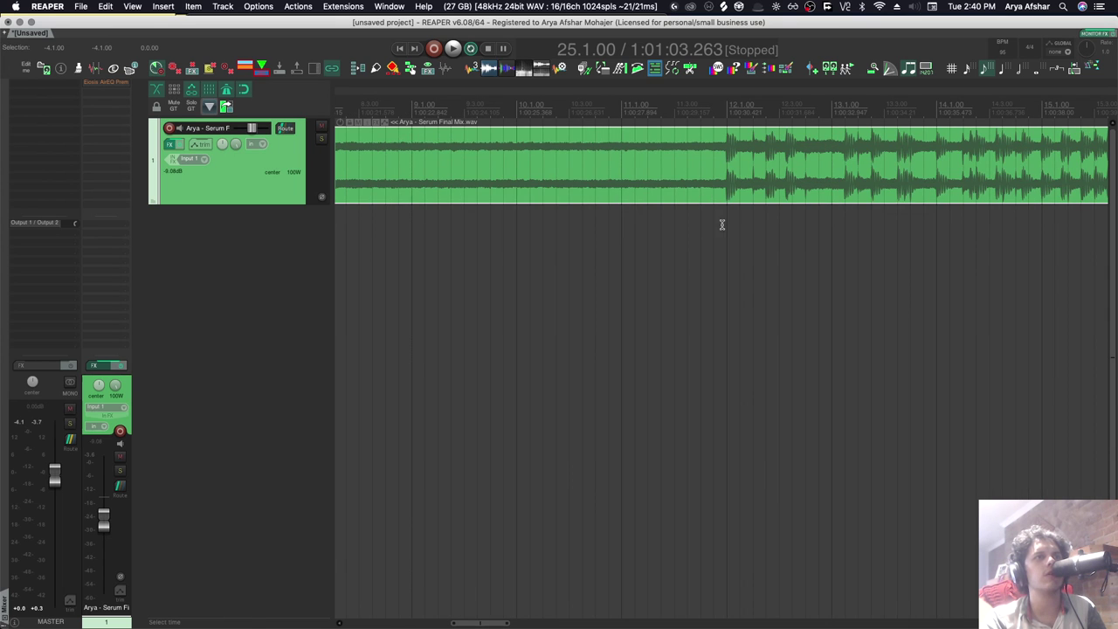
pyautogui.click(721, 225)
pyautogui.press('space')
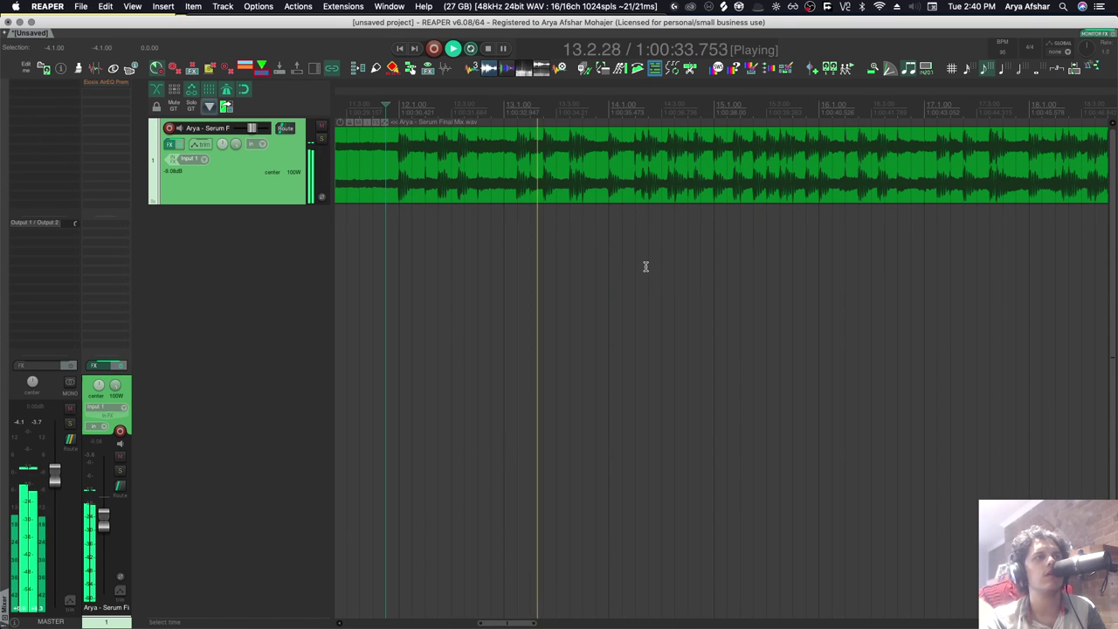
pyautogui.scroll(-3, 646, 267)
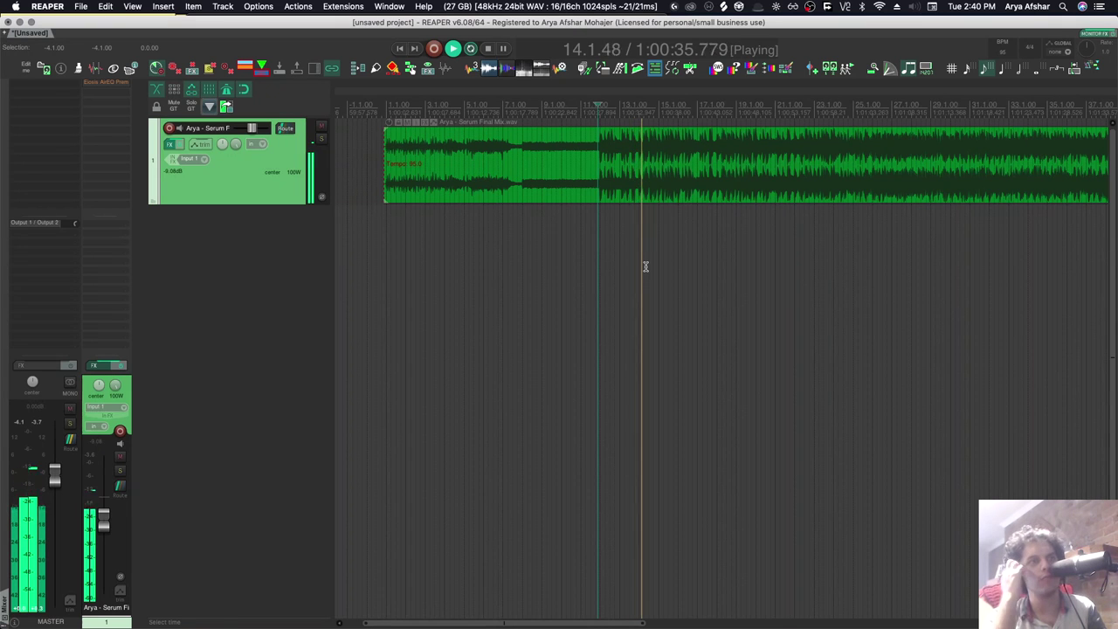
pyautogui.press('space')
pyautogui.scroll(-2, 645, 266)
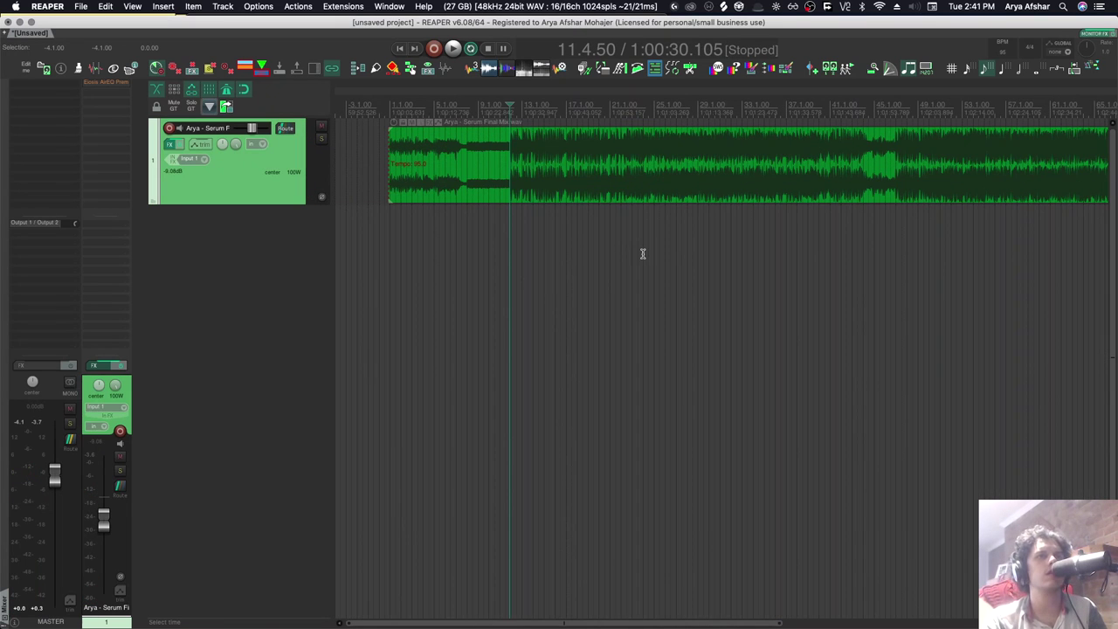
# Step: Shorten the item to 3:04.736 to remove its looped tail, and view its timebase options in the item properties
pyautogui.scroll(-3, 644, 257)
pyautogui.doubleClick(534, 164)
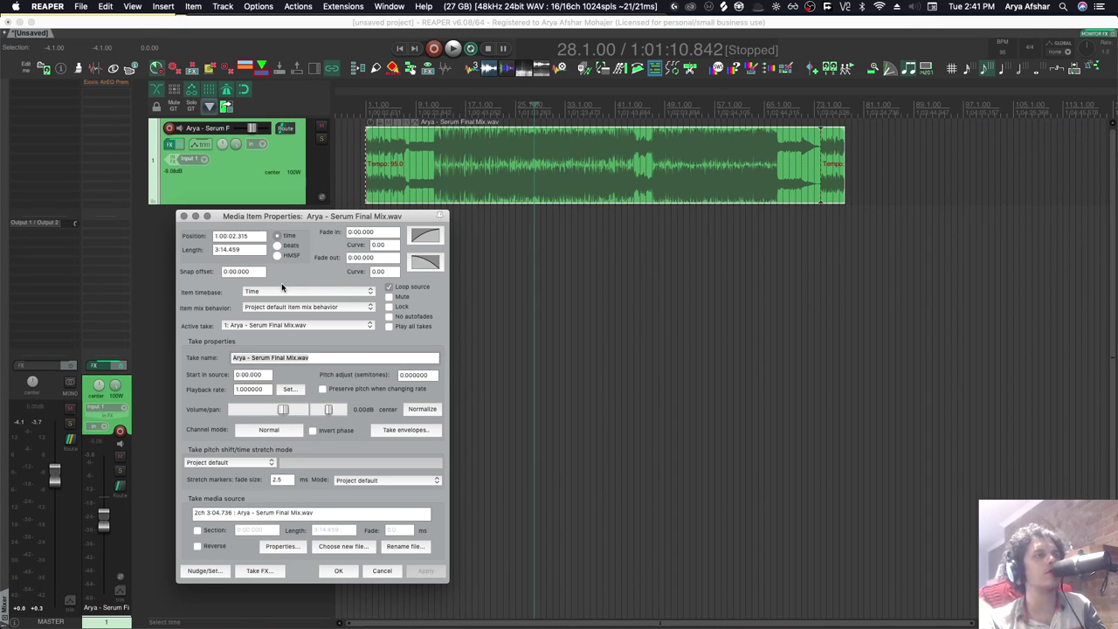
pyautogui.click(282, 290)
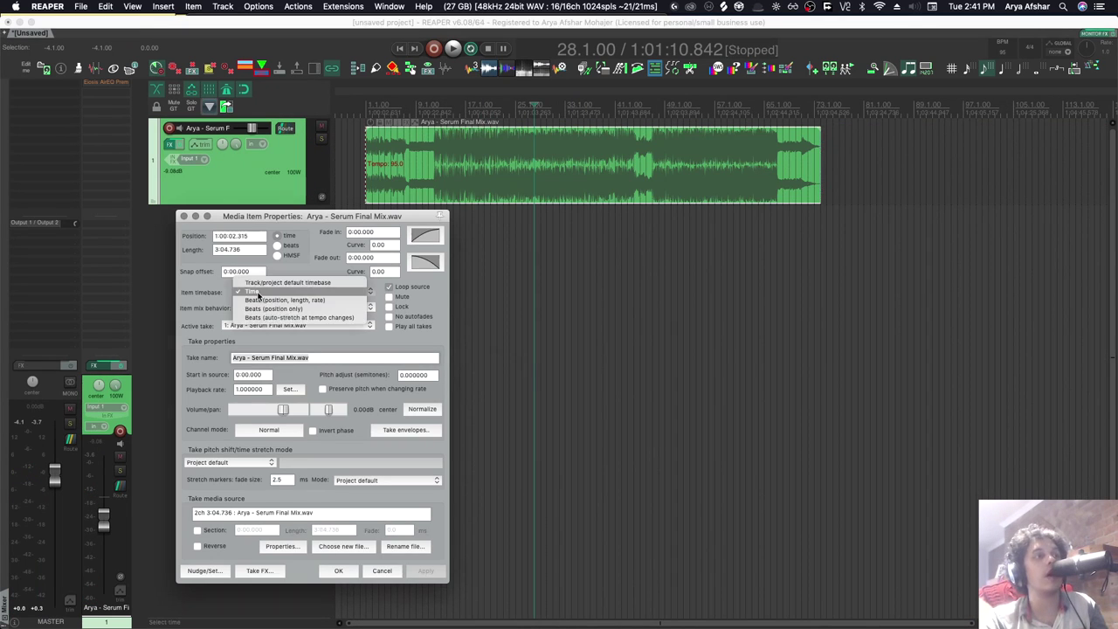
pyautogui.click(211, 303)
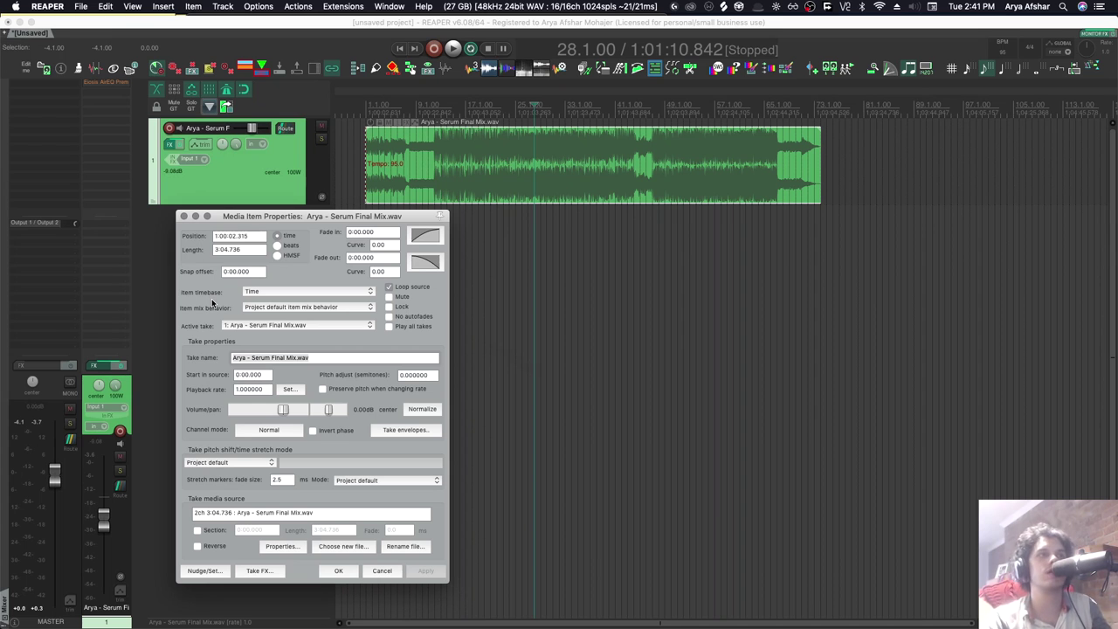
# Step: Examine where the item starts and ends against the timeline ruler
pyautogui.scroll(6, 407, 127)
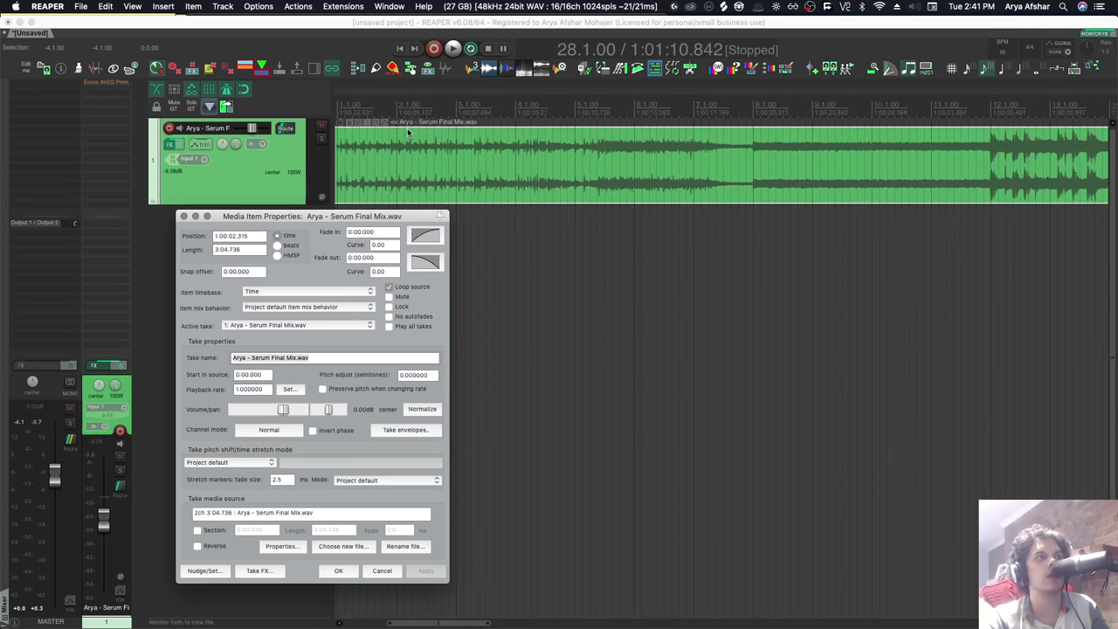
pyautogui.scroll(3, 567, 127)
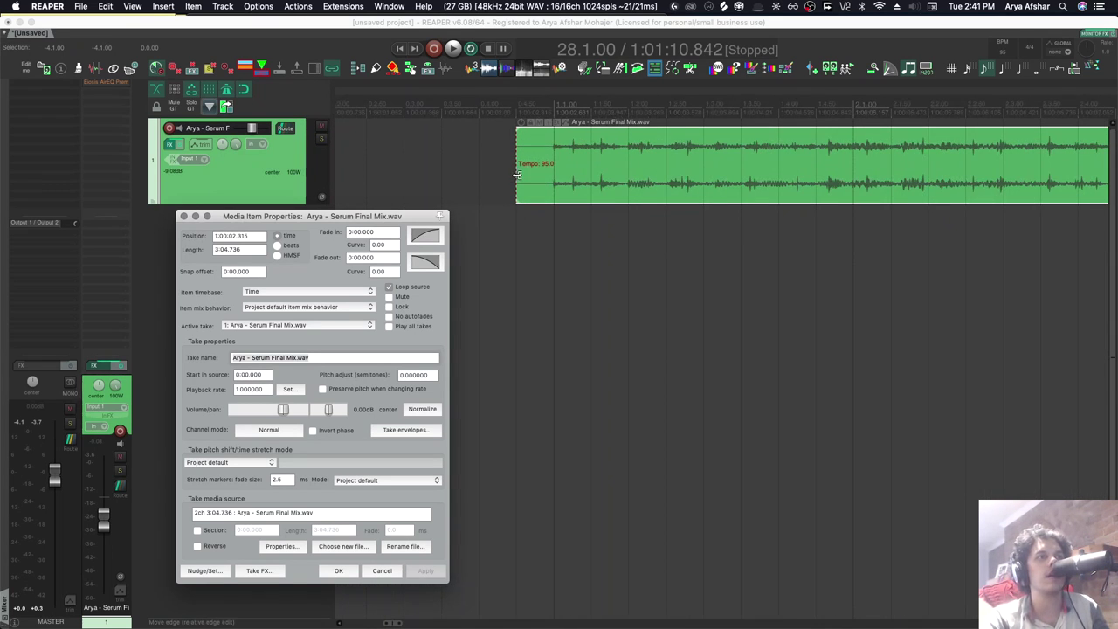
pyautogui.click(559, 122)
pyautogui.scroll(-5, 757, 262)
pyautogui.scroll(-3, 812, 277)
pyautogui.hscroll(5, 813, 273)
pyautogui.scroll(6, 844, 140)
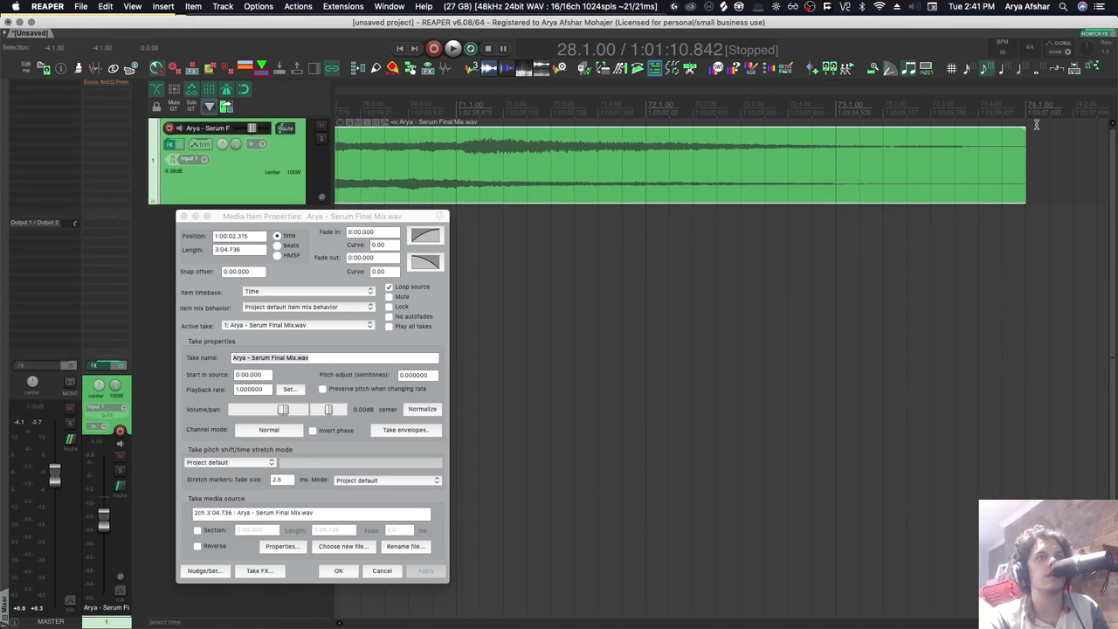
pyautogui.scroll(-10, 1035, 129)
# Step: Set the audio item's timebase to Beats (position, length, rate) in its item properties
pyautogui.click(307, 291)
pyautogui.click(288, 301)
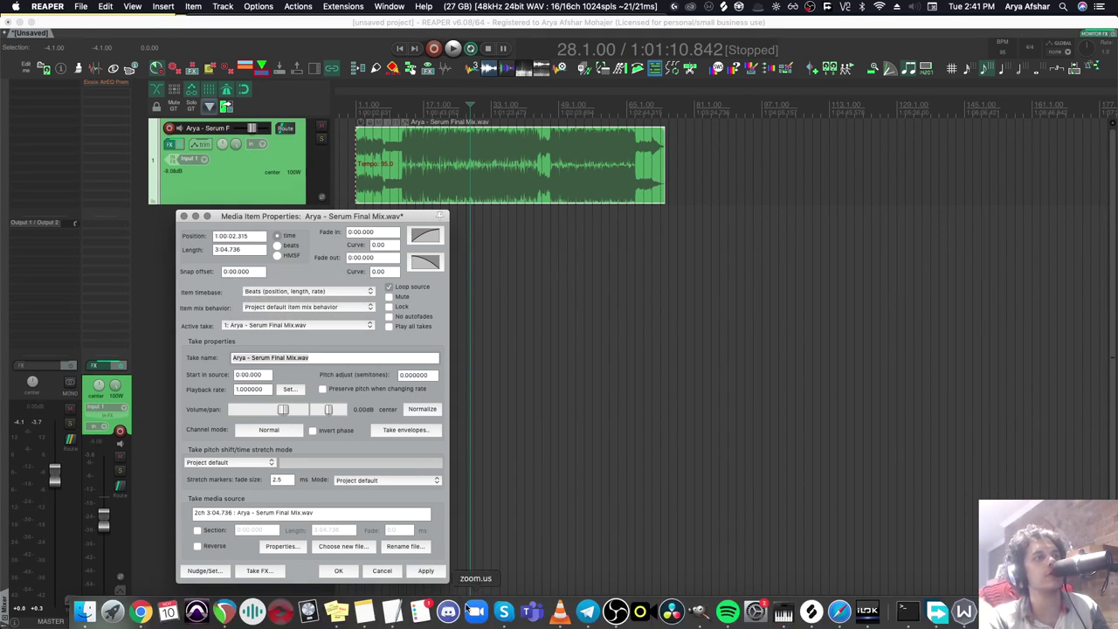
pyautogui.click(429, 573)
pyautogui.click(338, 571)
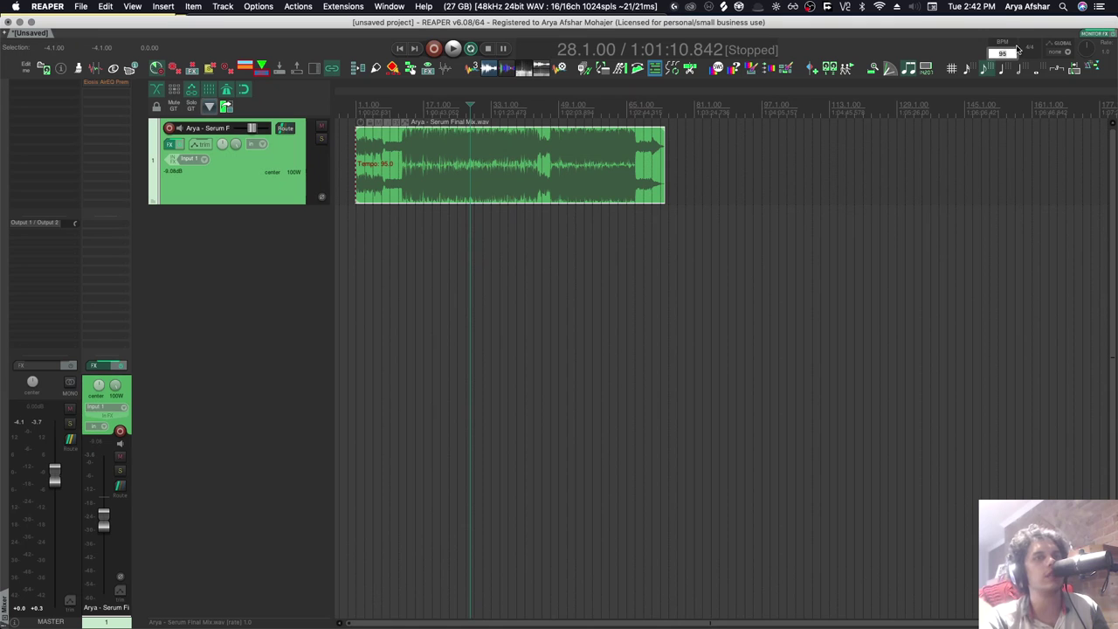
# Step: Set the project tempo to 90 BPM and check the item's start and end against the timeline ruler
pyautogui.write('90')
pyautogui.press('Return')
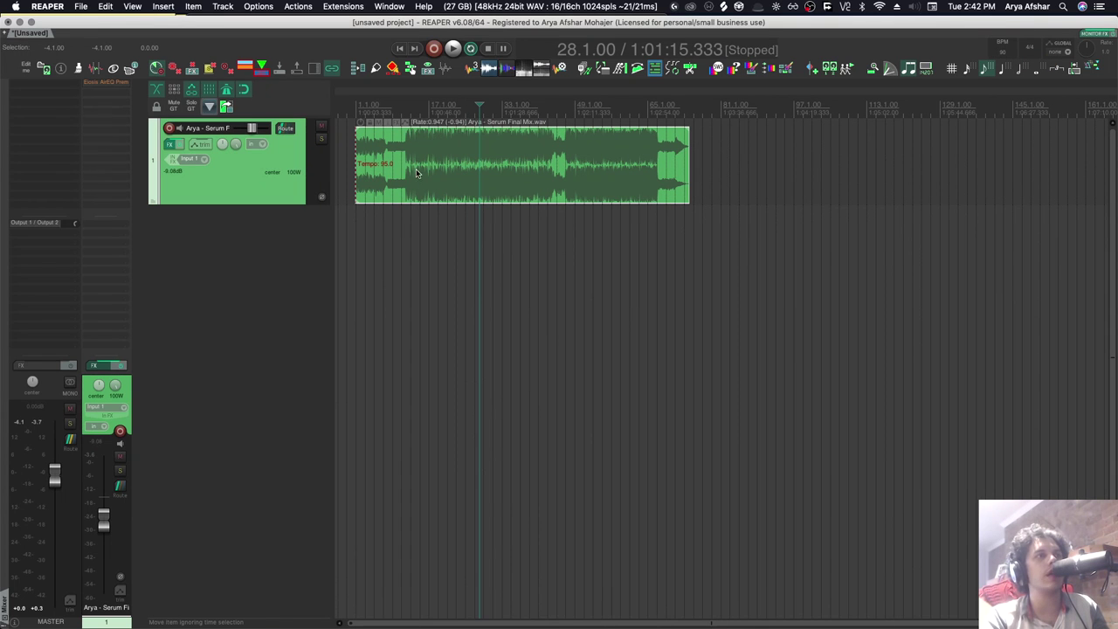
pyautogui.scroll(10, 409, 182)
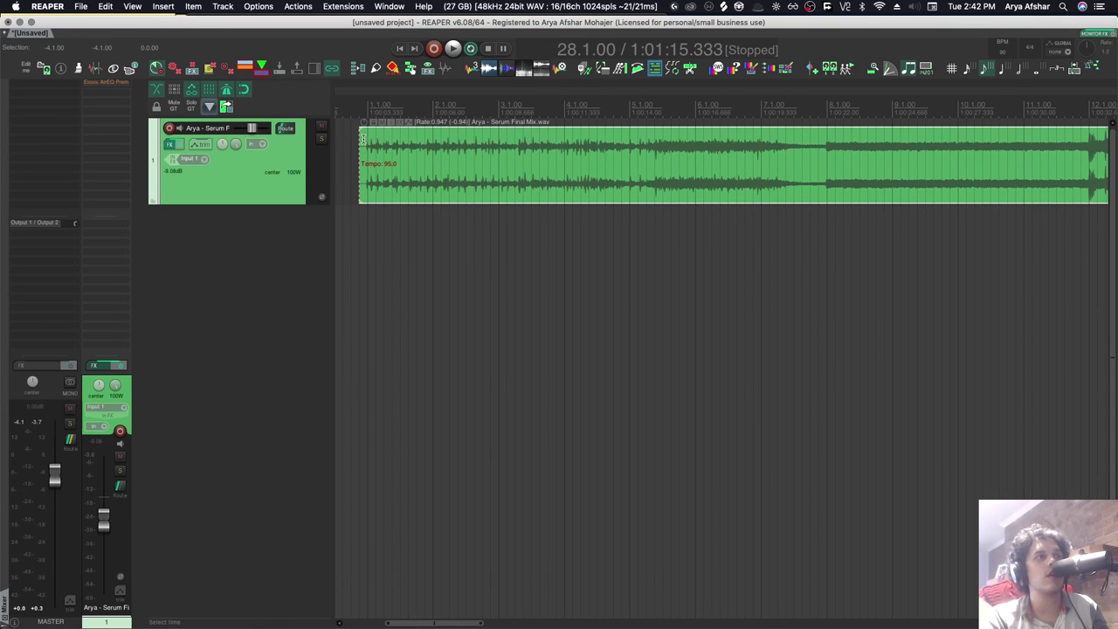
pyautogui.hscroll(15, 360, 223)
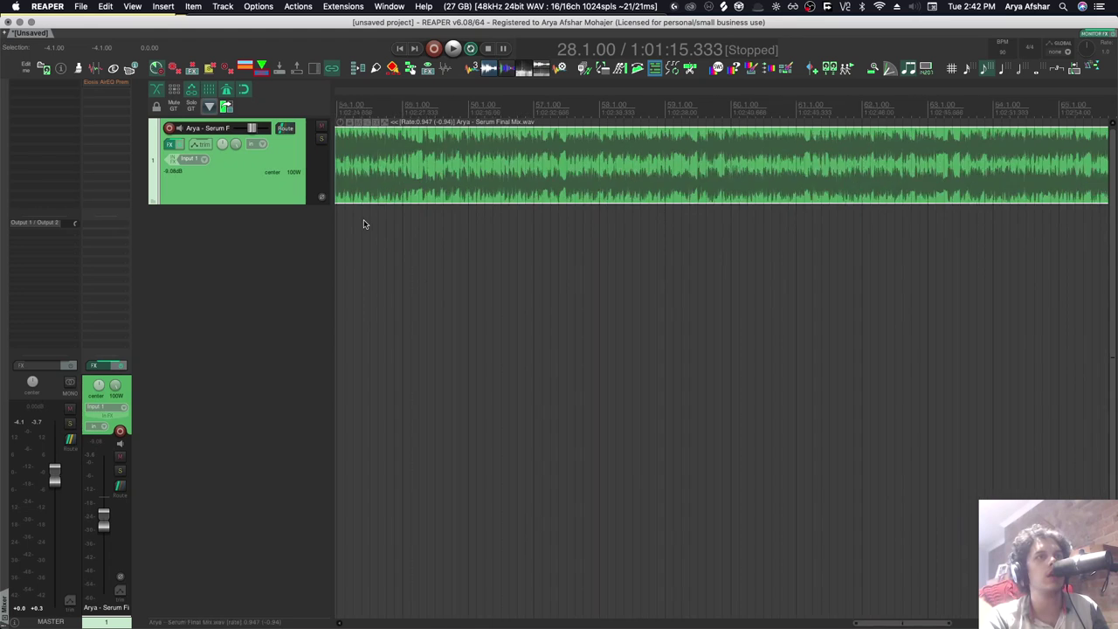
pyautogui.hscroll(12, 405, 223)
pyautogui.scroll(-5, 671, 229)
pyautogui.hscroll(-6, 671, 229)
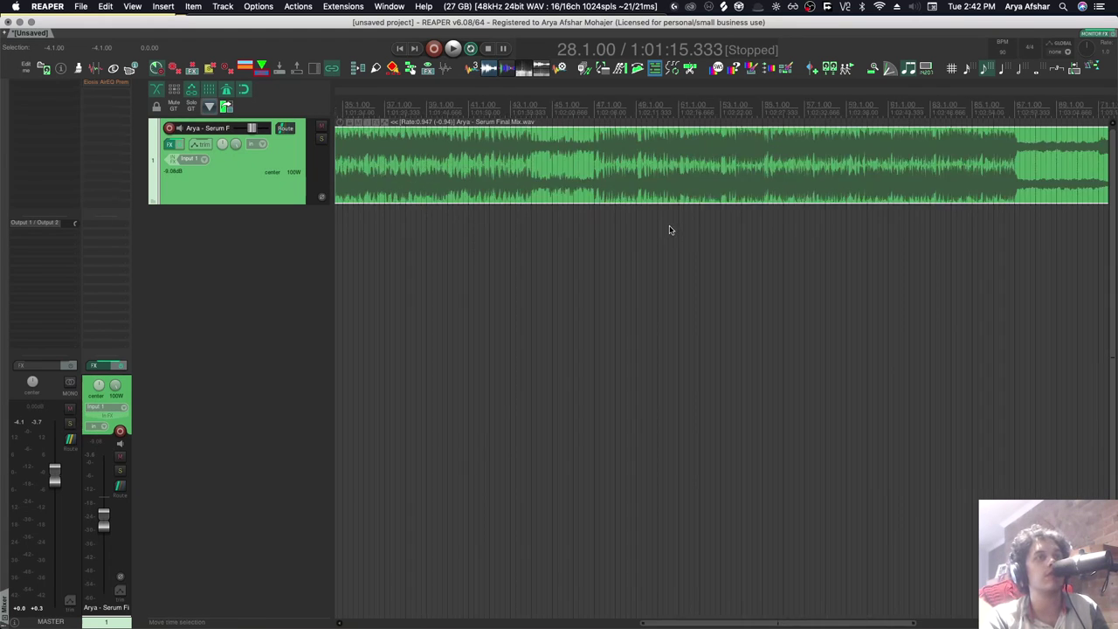
pyautogui.scroll(-3, 670, 230)
# Step: Set the audio item's timebase to Time in its item properties
pyautogui.click(467, 174)
pyautogui.doubleClick(467, 174)
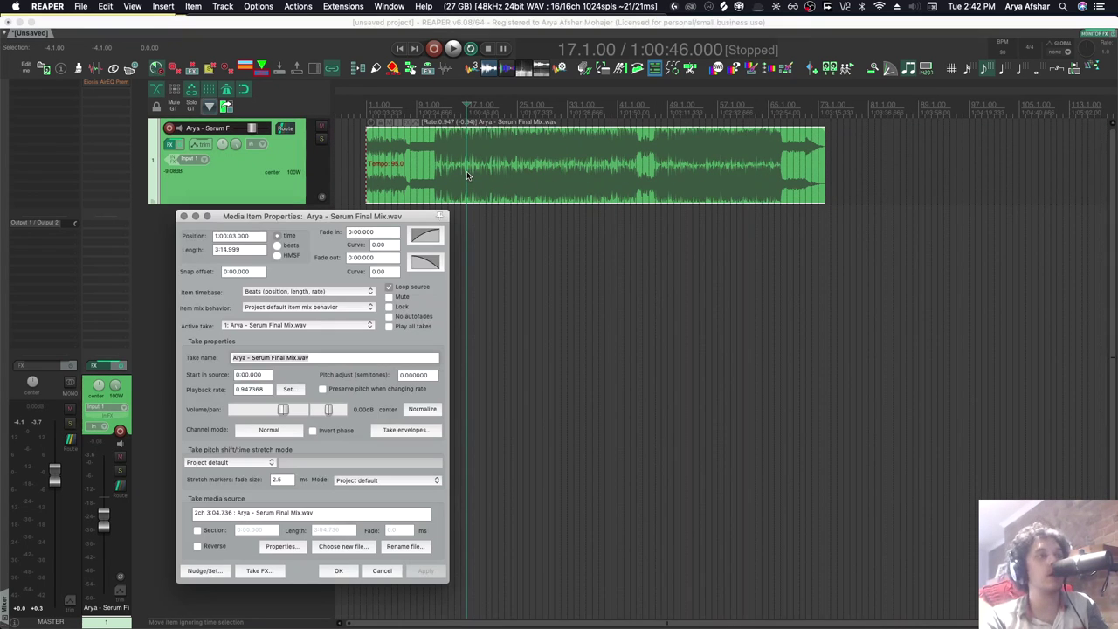
pyautogui.click(331, 293)
pyautogui.click(322, 279)
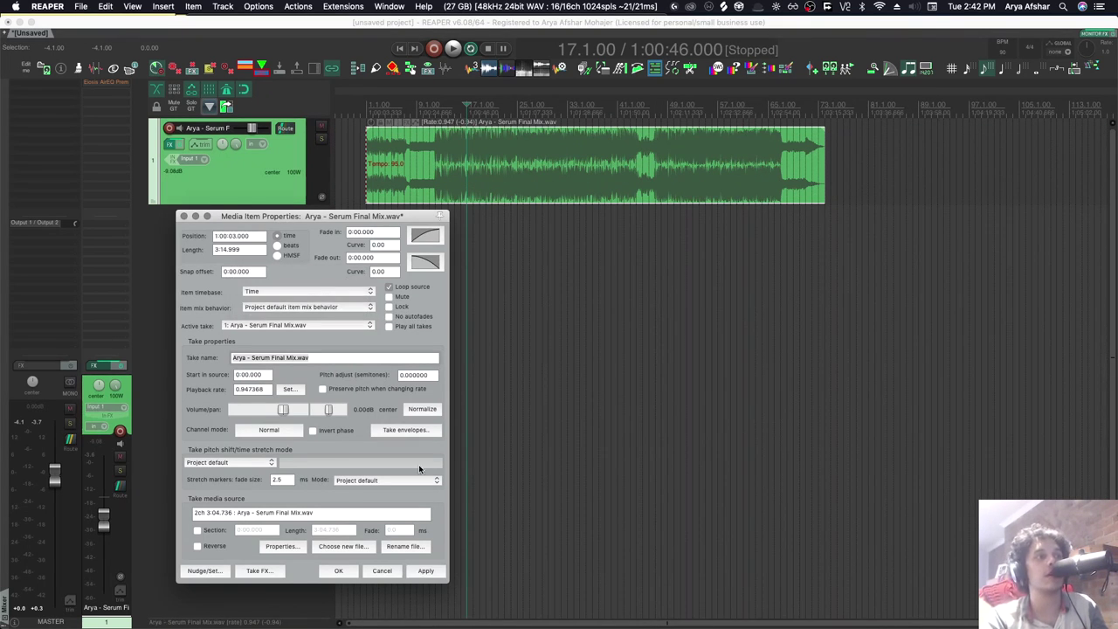
pyautogui.click(425, 570)
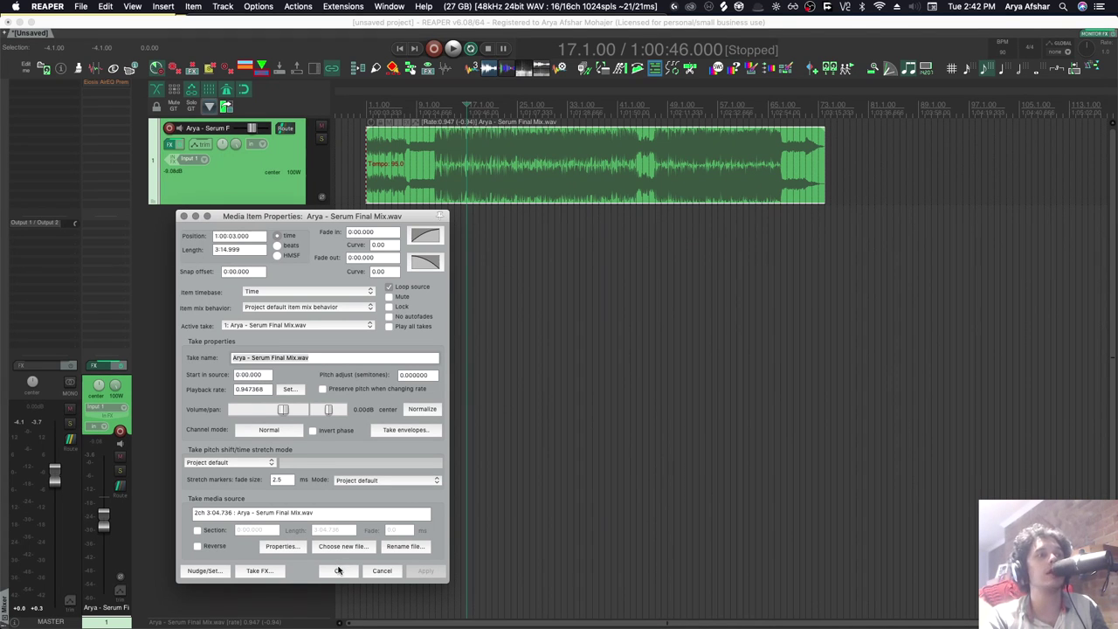
pyautogui.click(339, 570)
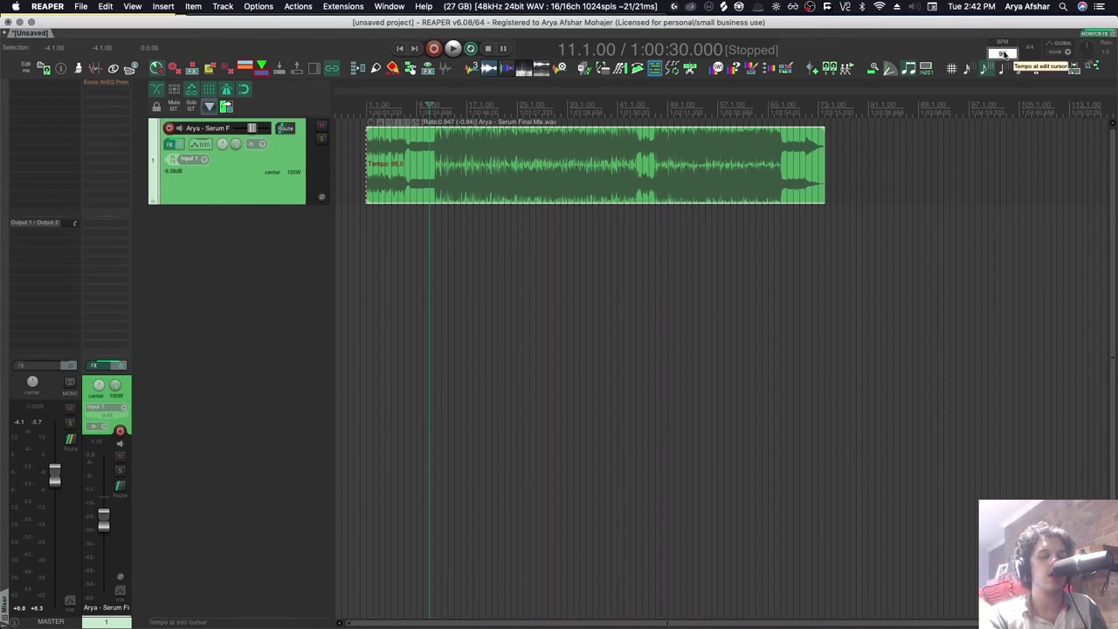
# Step: Try a project tempo of 150 BPM to compare the item with the grid, and return the tempo to 95 BPM
pyautogui.press('Return')
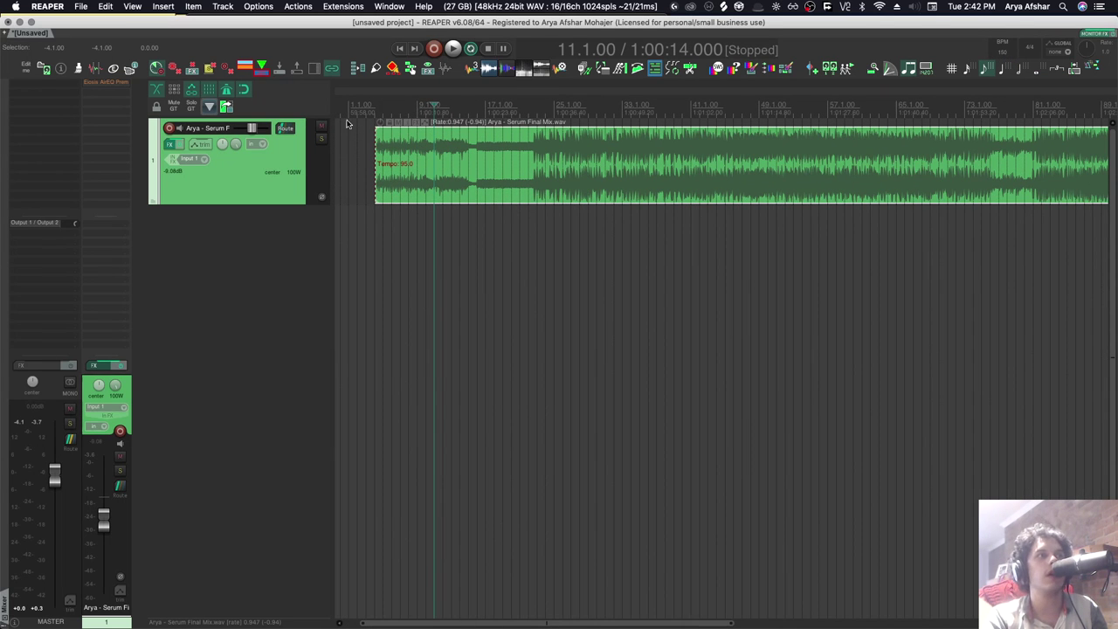
pyautogui.scroll(-5, 554, 275)
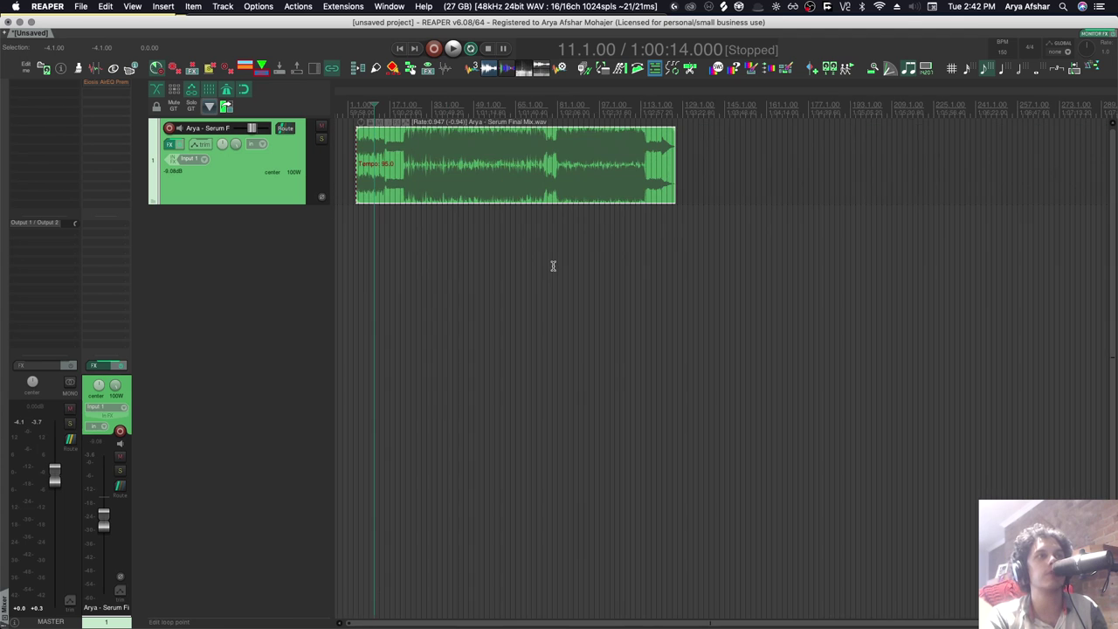
pyautogui.click(1003, 50)
pyautogui.write('95')
pyautogui.press('Return')
pyautogui.scroll(5, 340, 174)
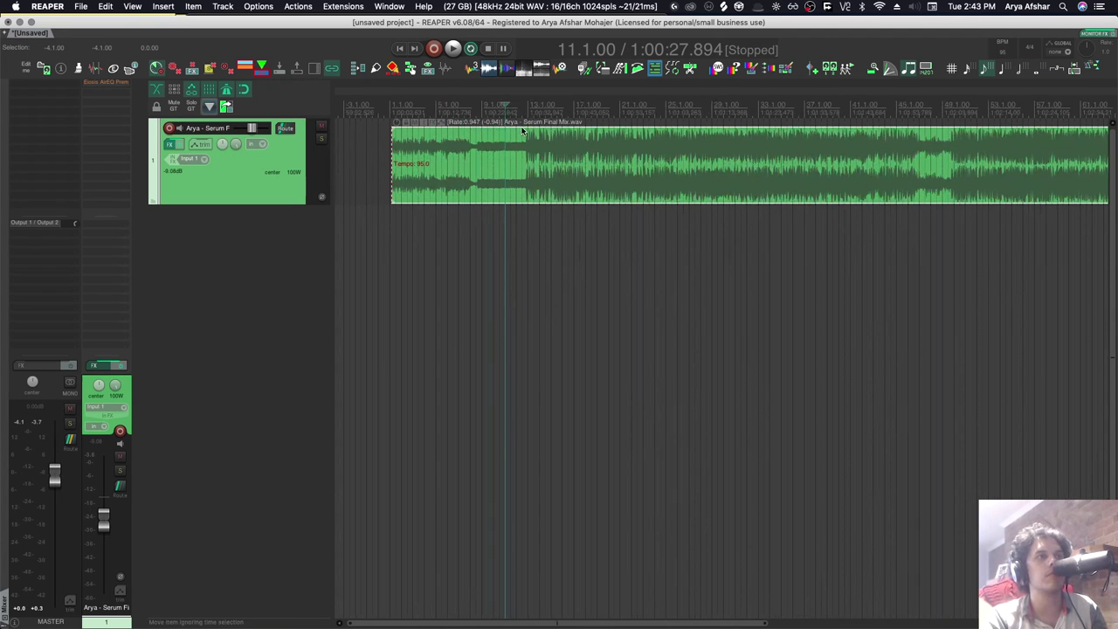
pyautogui.scroll(3, 339, 173)
pyautogui.scroll(-5, 725, 155)
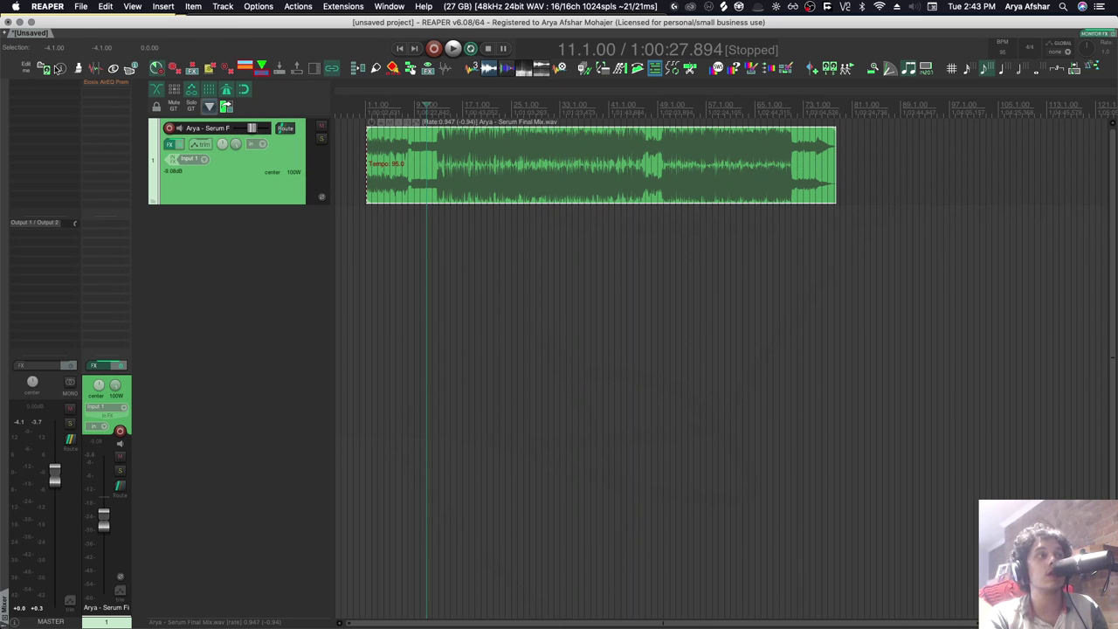
# Step: Set the project's timebase for items, envelopes and markers to Time in the project settings
pyautogui.hotkey('alt', 'Return')
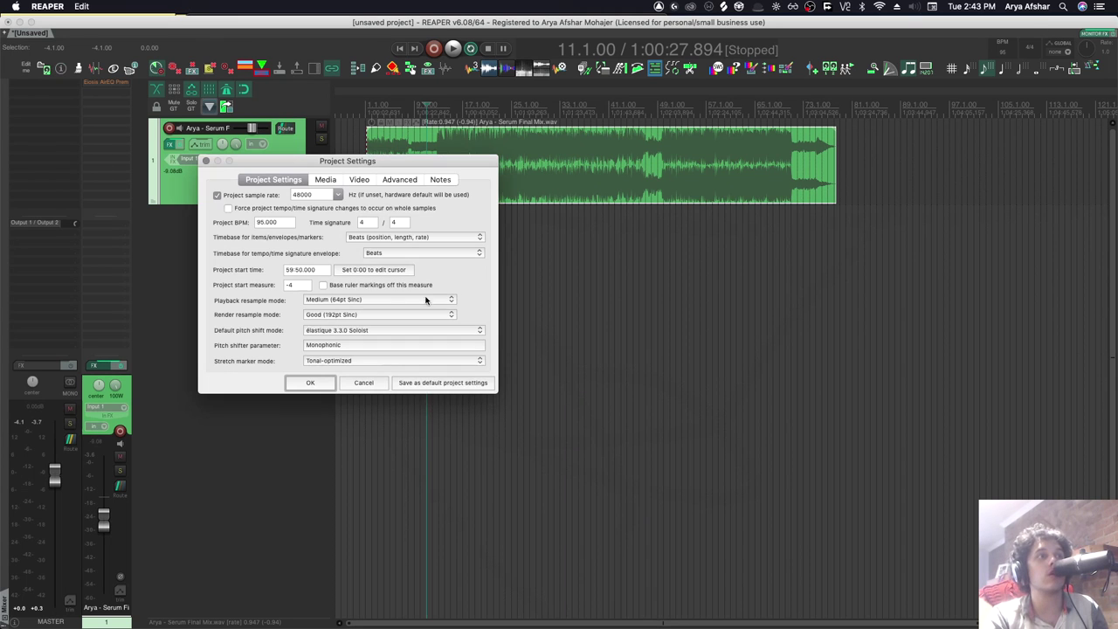
pyautogui.click(384, 242)
pyautogui.click(382, 226)
pyautogui.click(310, 383)
# Step: Set the item's playback rate to 1, and restore its position to 1:00:02.315 and its length to 3:04.736
pyautogui.doubleClick(512, 175)
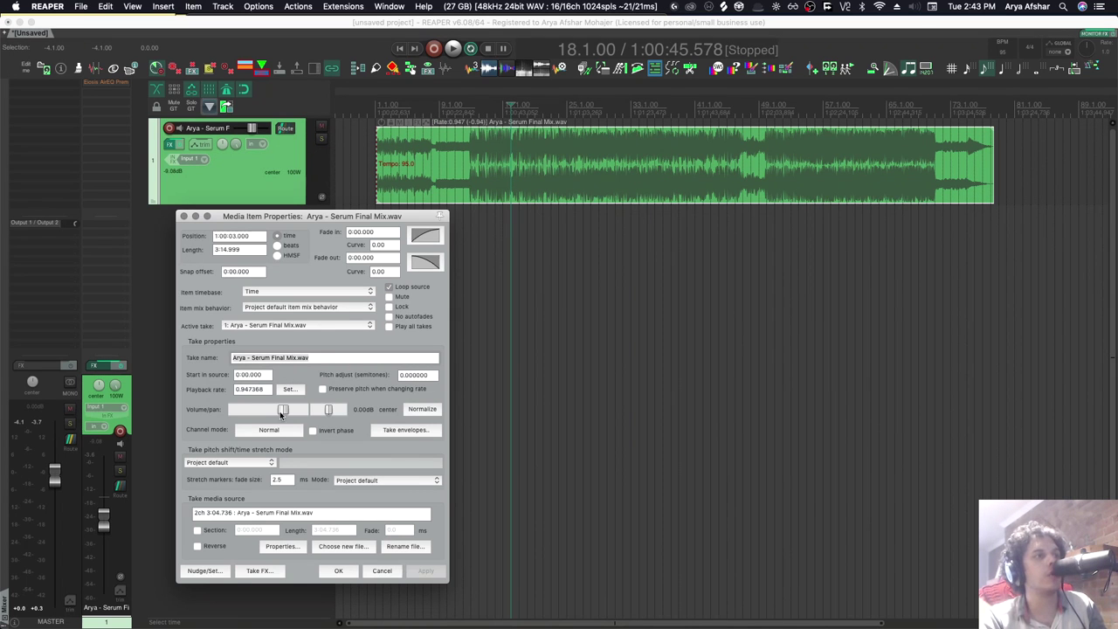
pyautogui.moveTo(270, 390); pyautogui.dragTo(213, 390)
pyautogui.write('1')
pyautogui.press('Return')
pyautogui.scroll(5, 409, 140)
pyautogui.hscroll(-3, 489, 151)
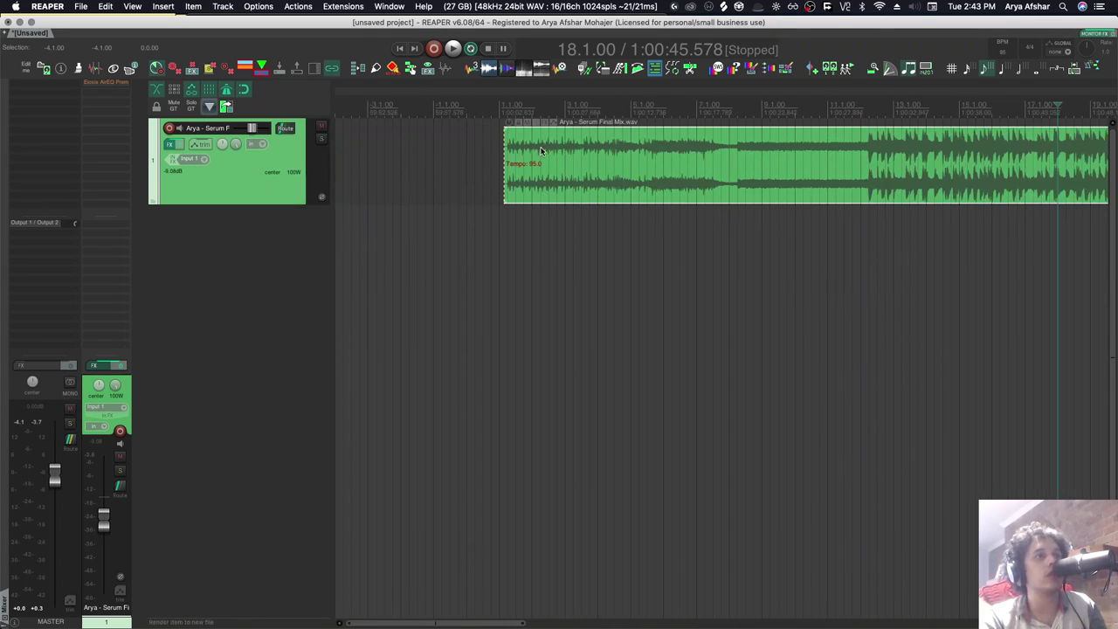
pyautogui.scroll(-4, 535, 162)
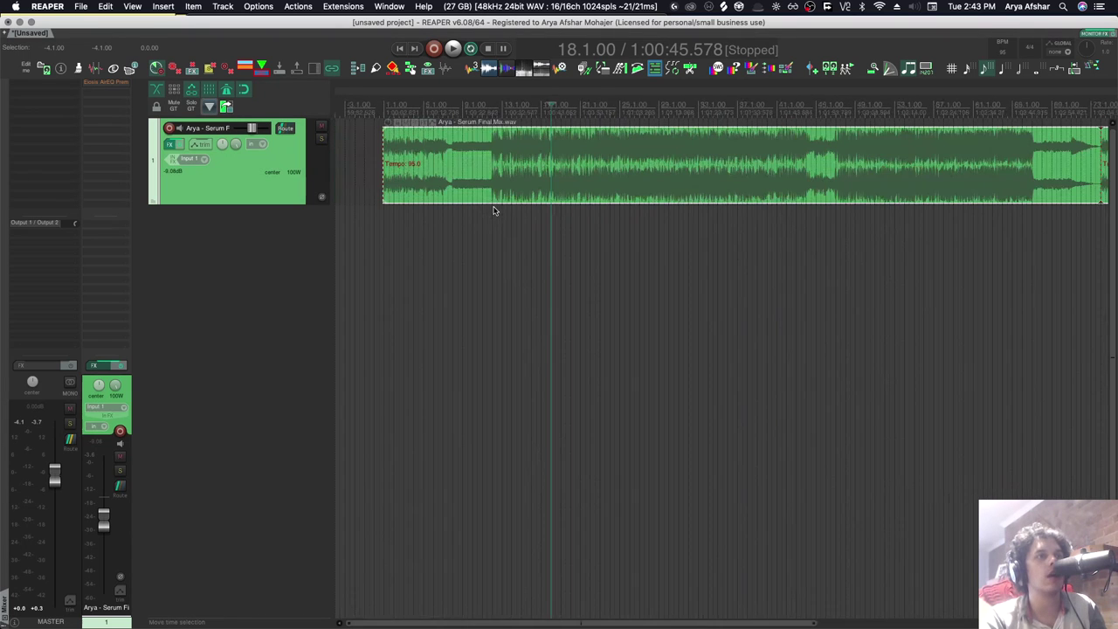
pyautogui.scroll(-2, 411, 238)
pyautogui.click(386, 233)
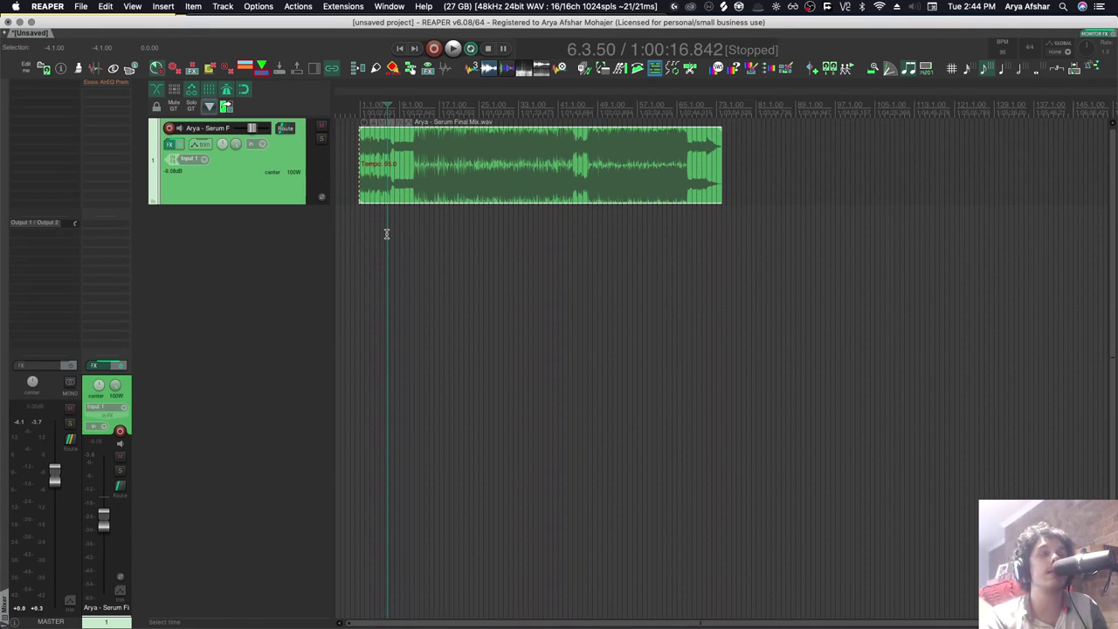
# Step: Switch the audio item's timebase from Time to Beats (position, length, rate) in its item properties
pyautogui.doubleClick(408, 183)
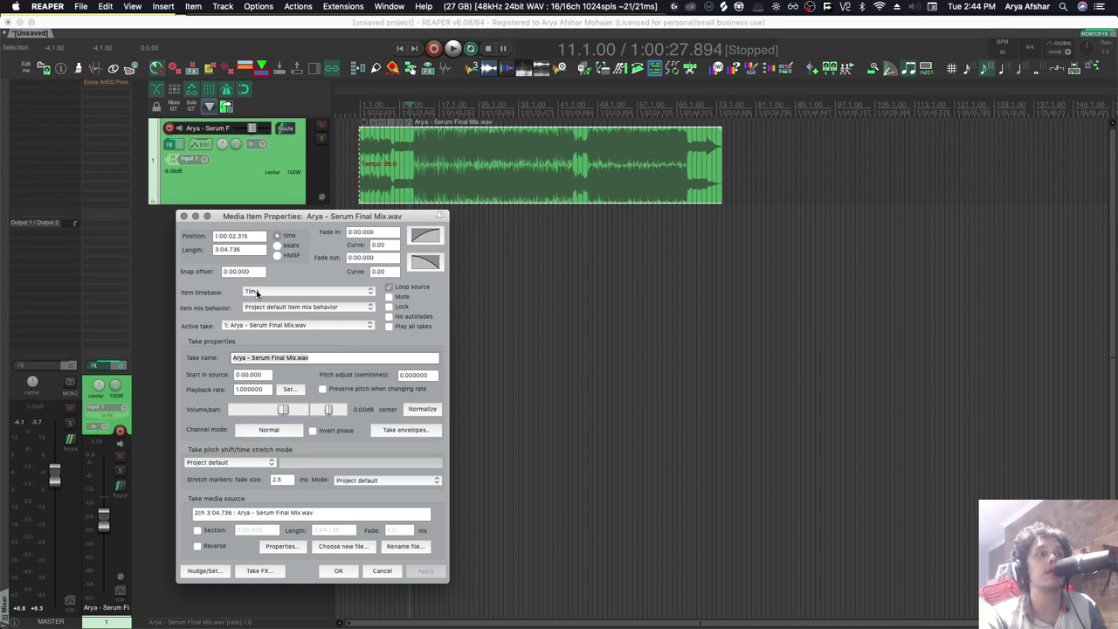
pyautogui.click(268, 294)
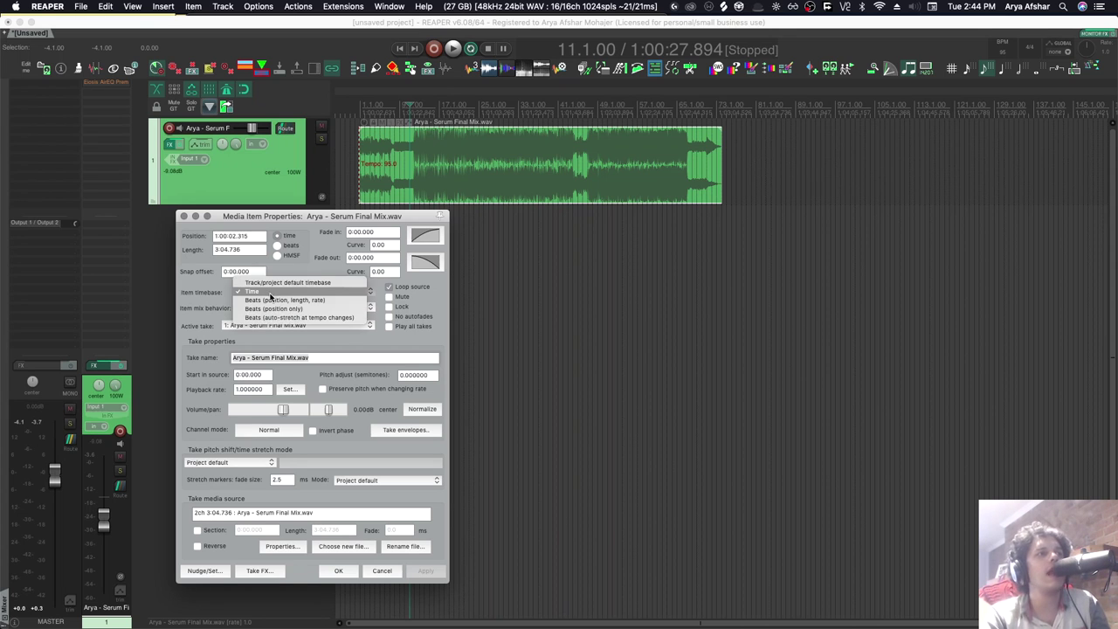
pyautogui.click(268, 308)
pyautogui.click(425, 572)
pyautogui.click(339, 572)
pyautogui.scroll(2, 483, 173)
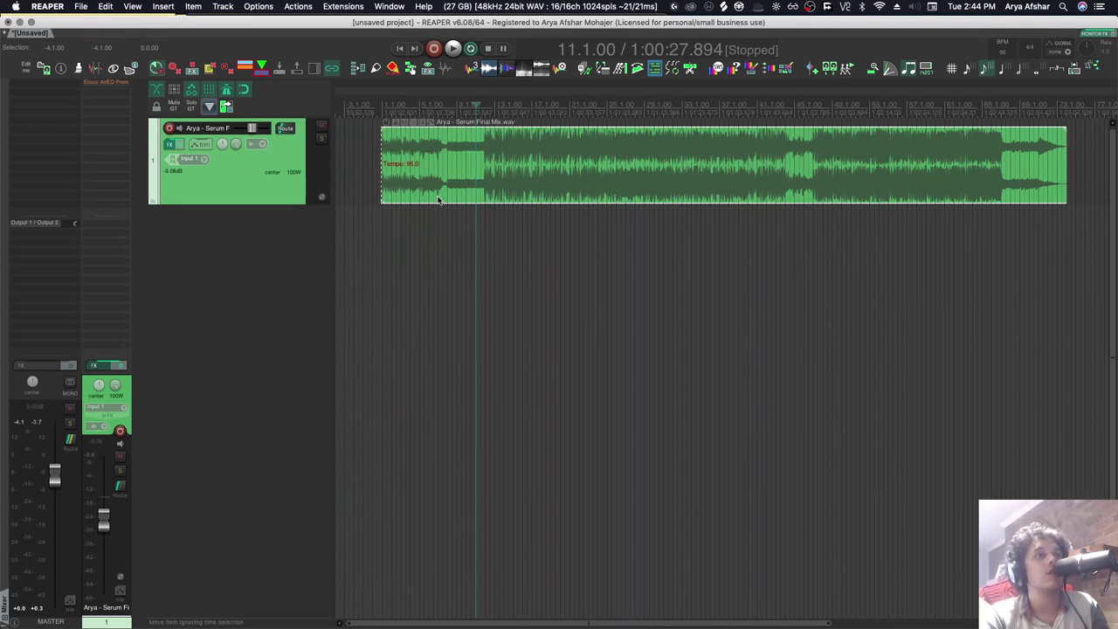
# Step: Change the project tempo to 120 BPM and after that to 85 BPM to stretch the item with the grid
pyautogui.click(1007, 51)
pyautogui.write('120')
pyautogui.press('Return')
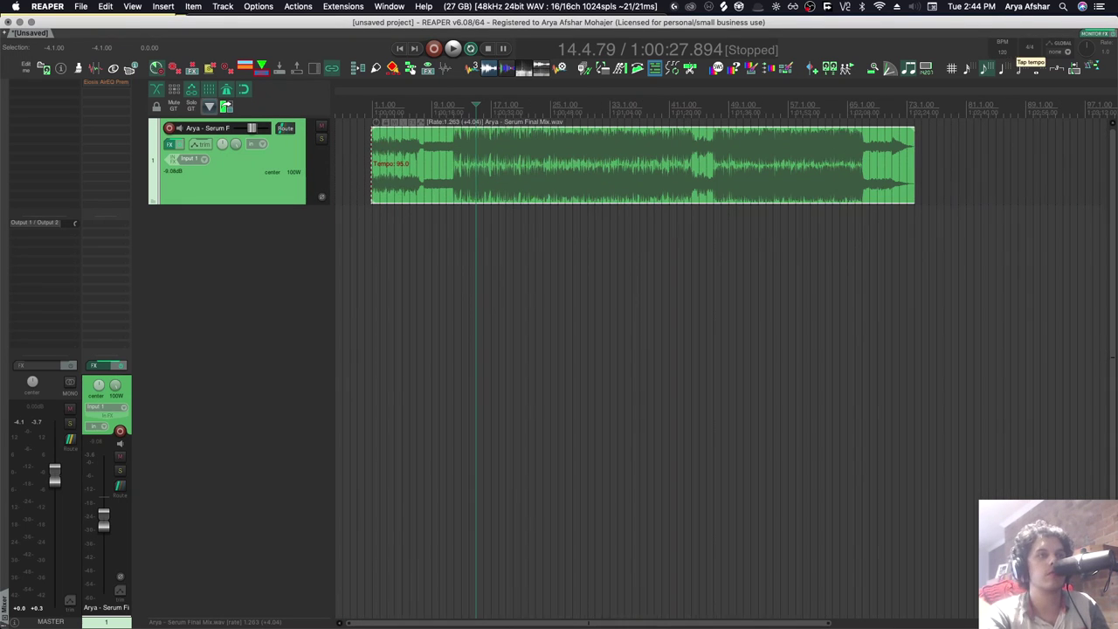
pyautogui.click(1005, 50)
pyautogui.write('85')
pyautogui.press('Return')
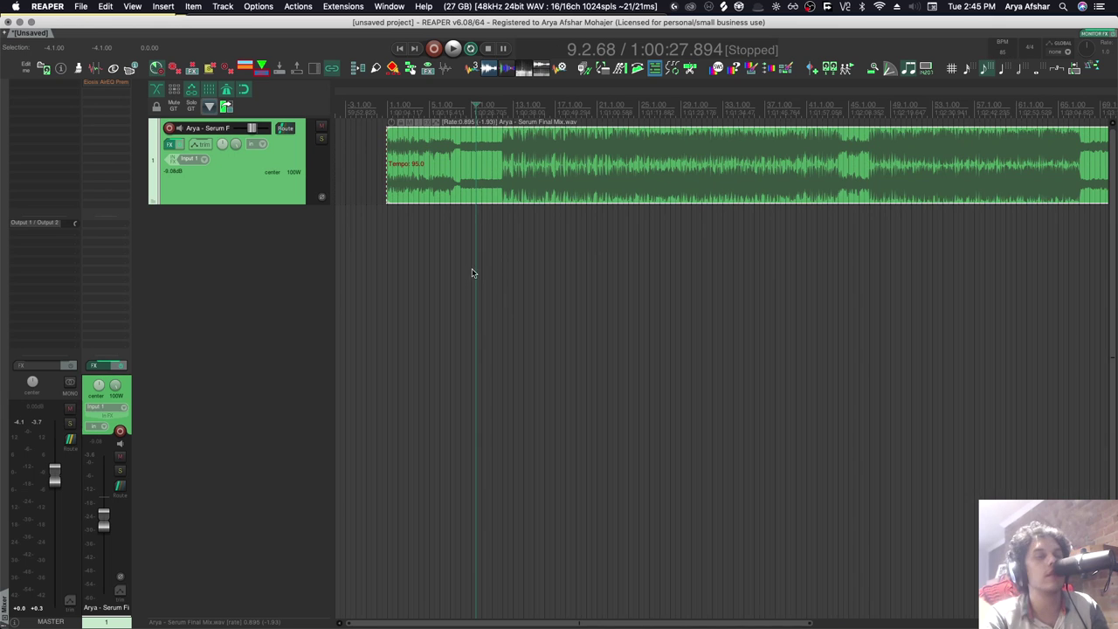
# Step: Check the stretched item against the grid, and play it briefly from the start of the loud section at bar 12
pyautogui.hscroll(3, 509, 239)
pyautogui.scroll(-3, 508, 239)
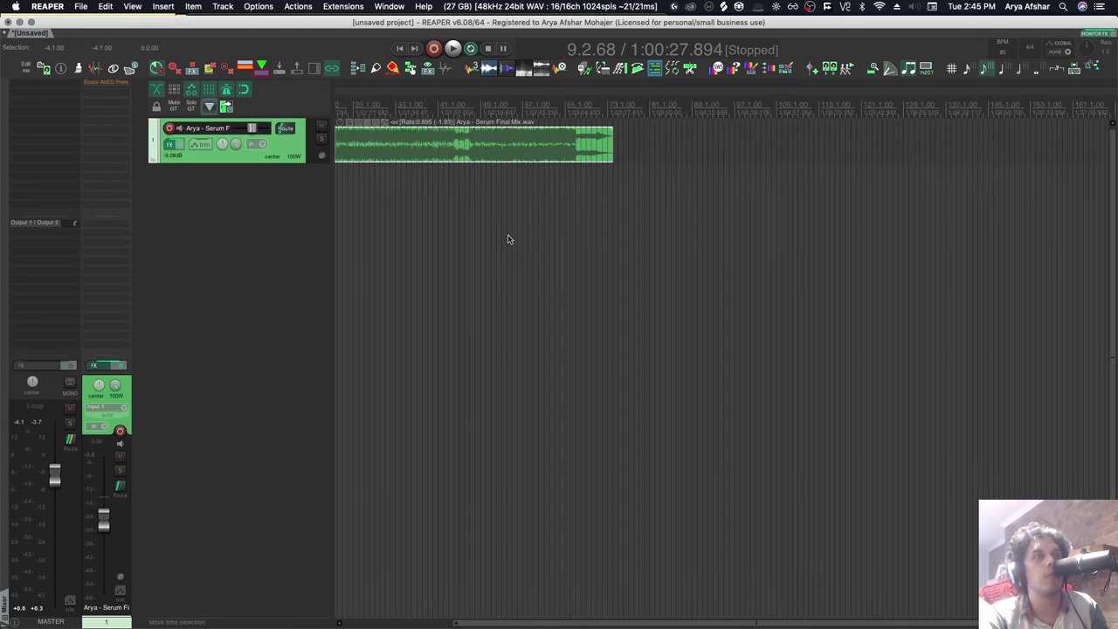
pyautogui.scroll(3, 417, 190)
pyautogui.scroll(4, 417, 190)
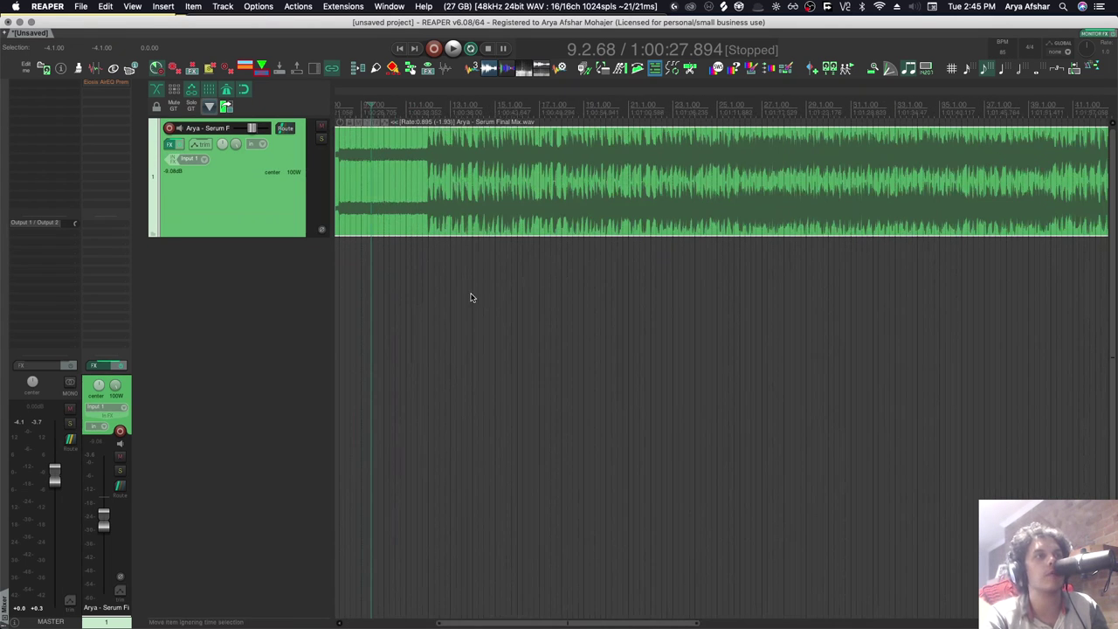
pyautogui.hscroll(-3, 609, 254)
pyautogui.click(612, 254)
pyautogui.press('space')
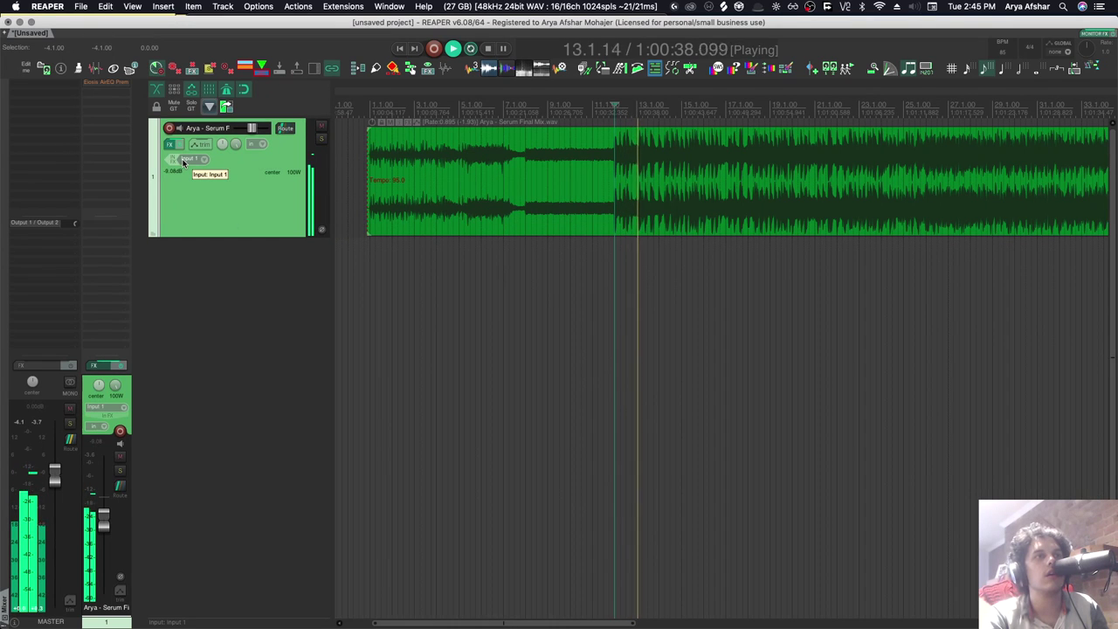
pyautogui.press('space')
# Step: Review the item timebase options in the item properties and close them without changing anything
pyautogui.doubleClick(483, 179)
pyautogui.click(337, 291)
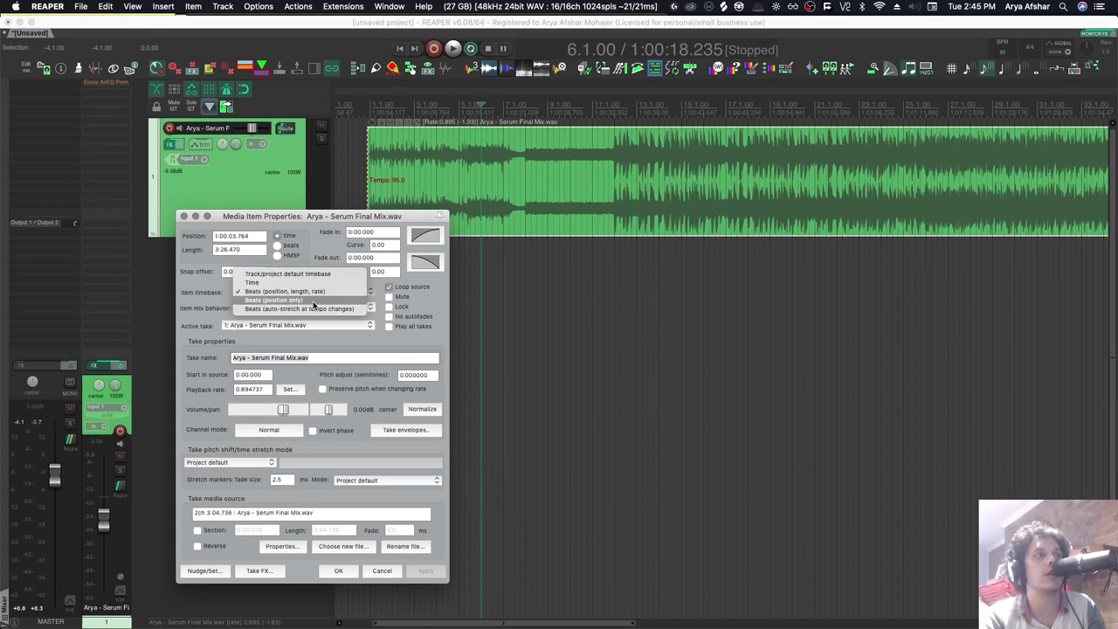
pyautogui.click(335, 347)
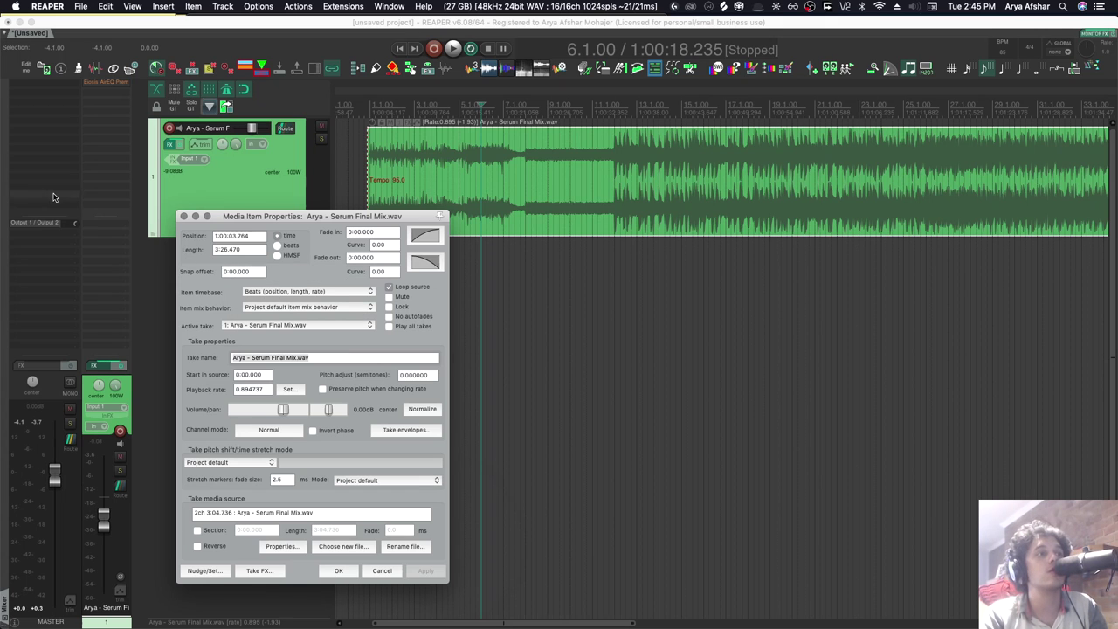
pyautogui.click(183, 216)
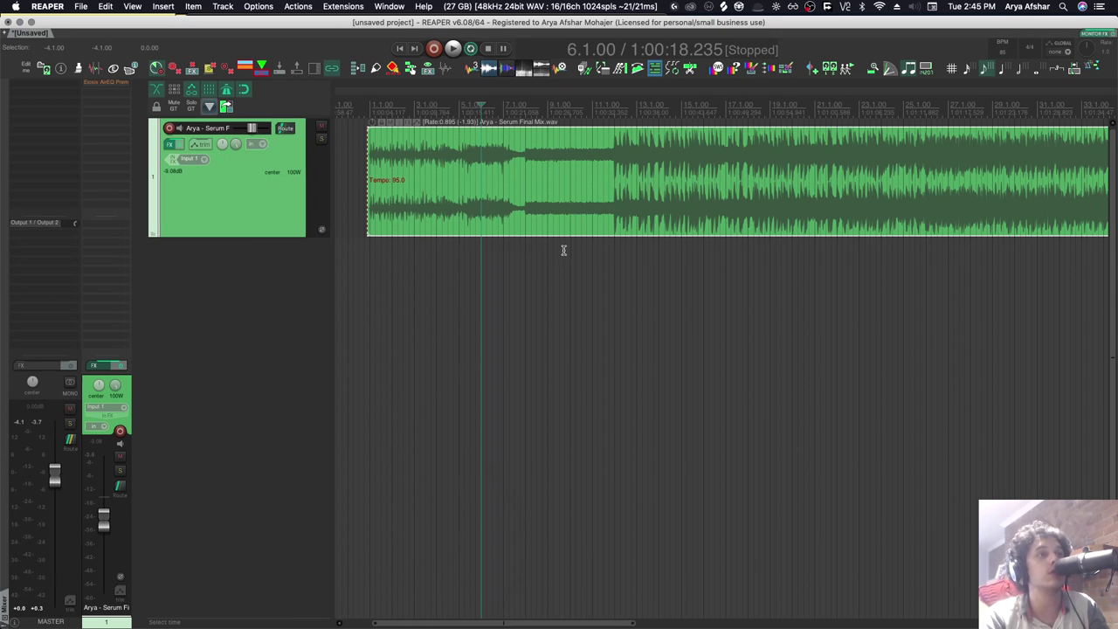
# Step: Review the project settings' timebase options for items, envelopes and markers, keeping Time selected
pyautogui.hotkey('alt', 'Return')
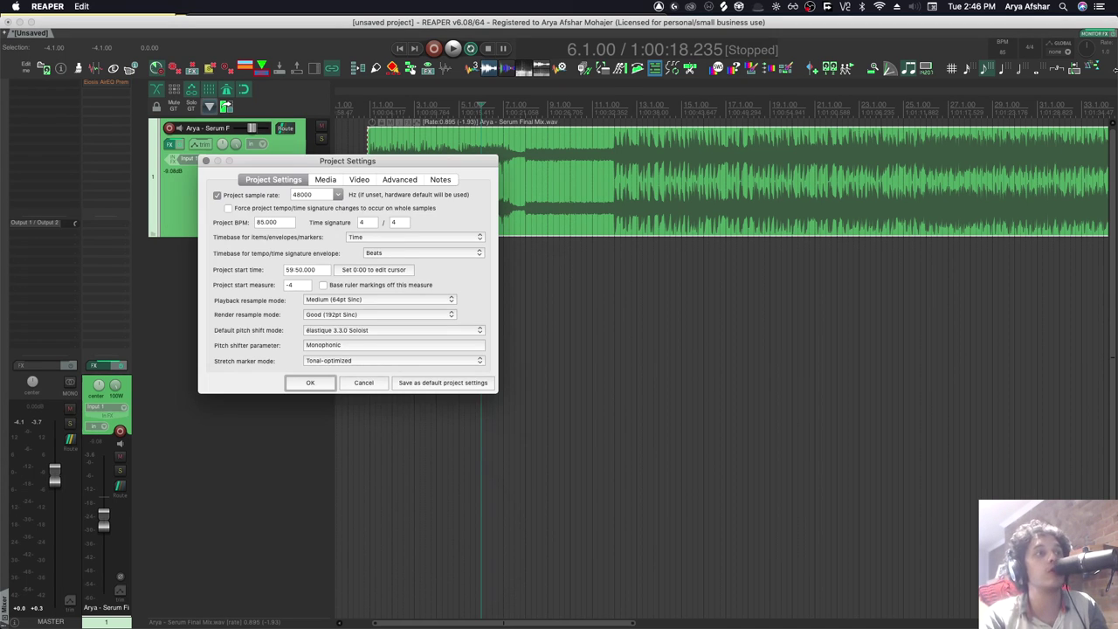
pyautogui.click(370, 238)
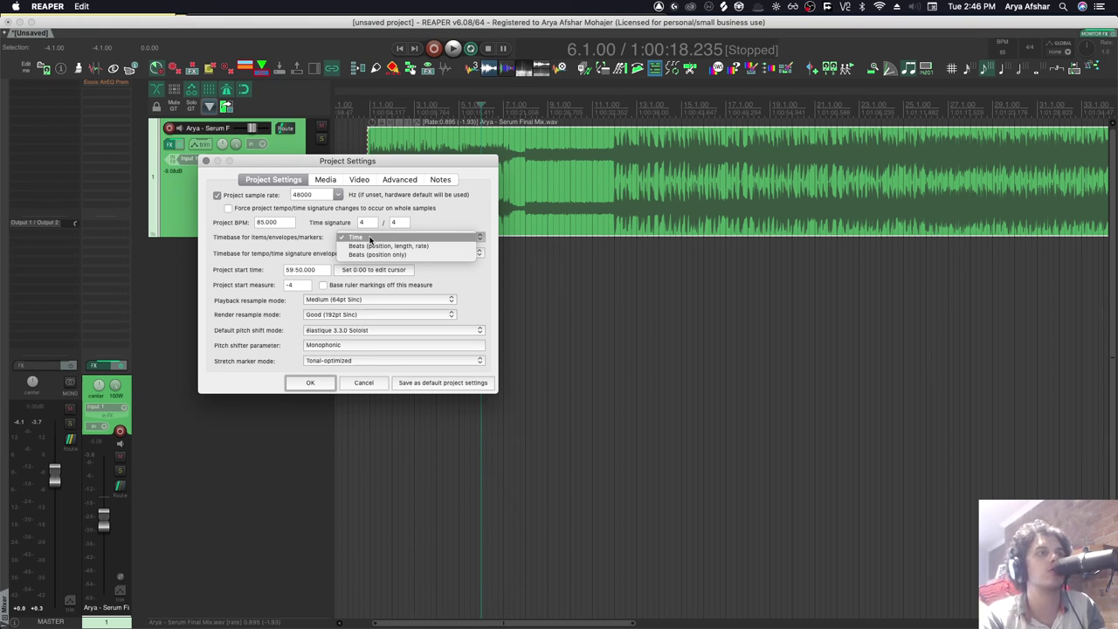
pyautogui.click(370, 239)
pyautogui.click(363, 239)
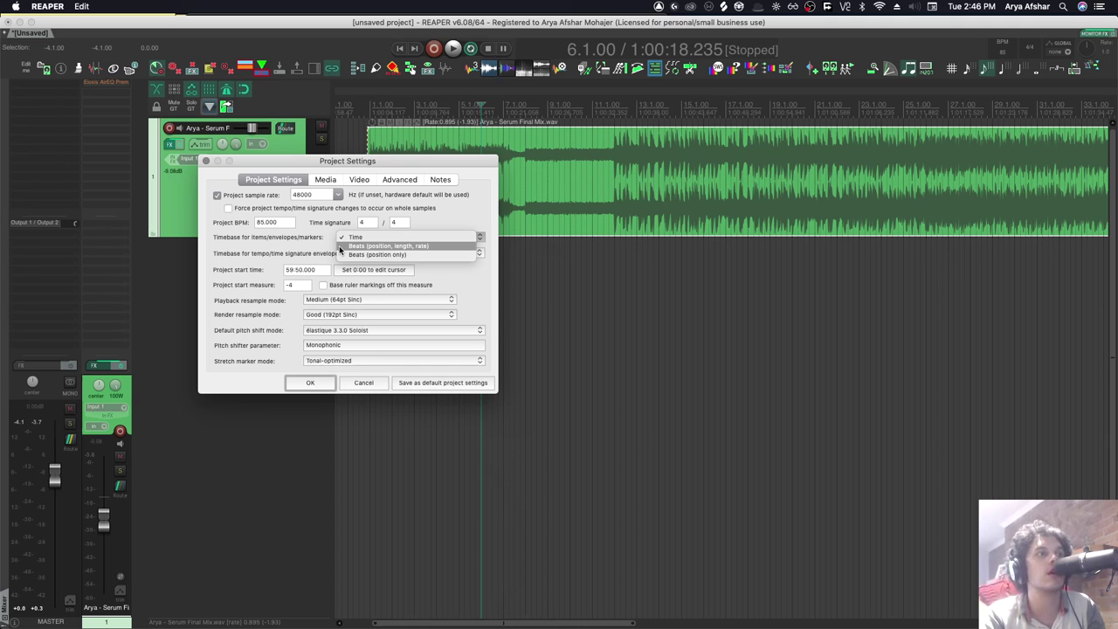
pyautogui.click(298, 255)
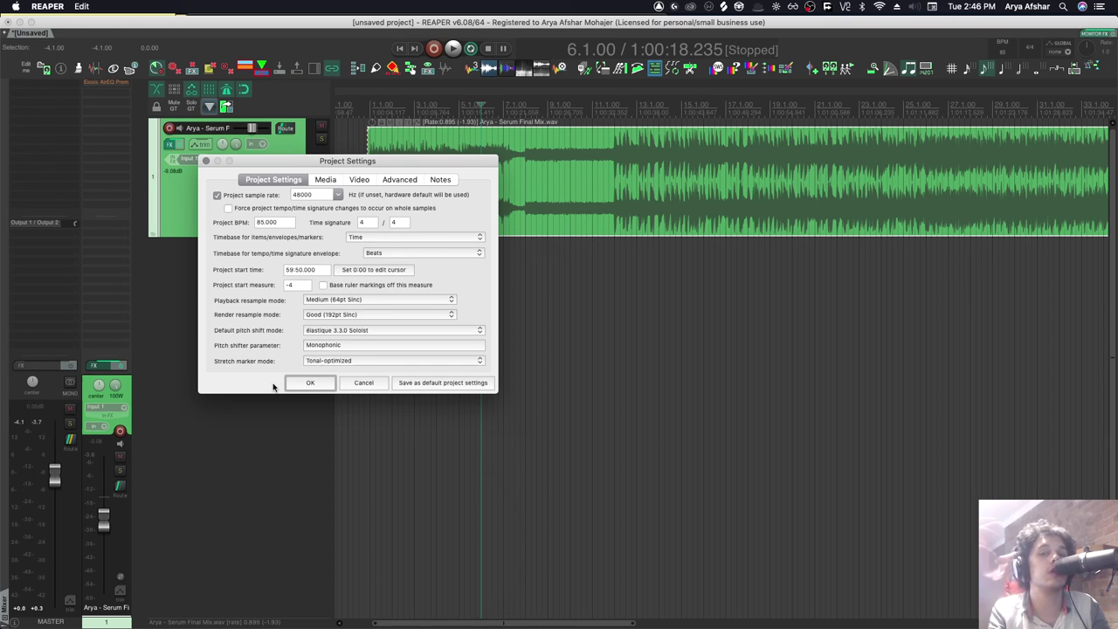